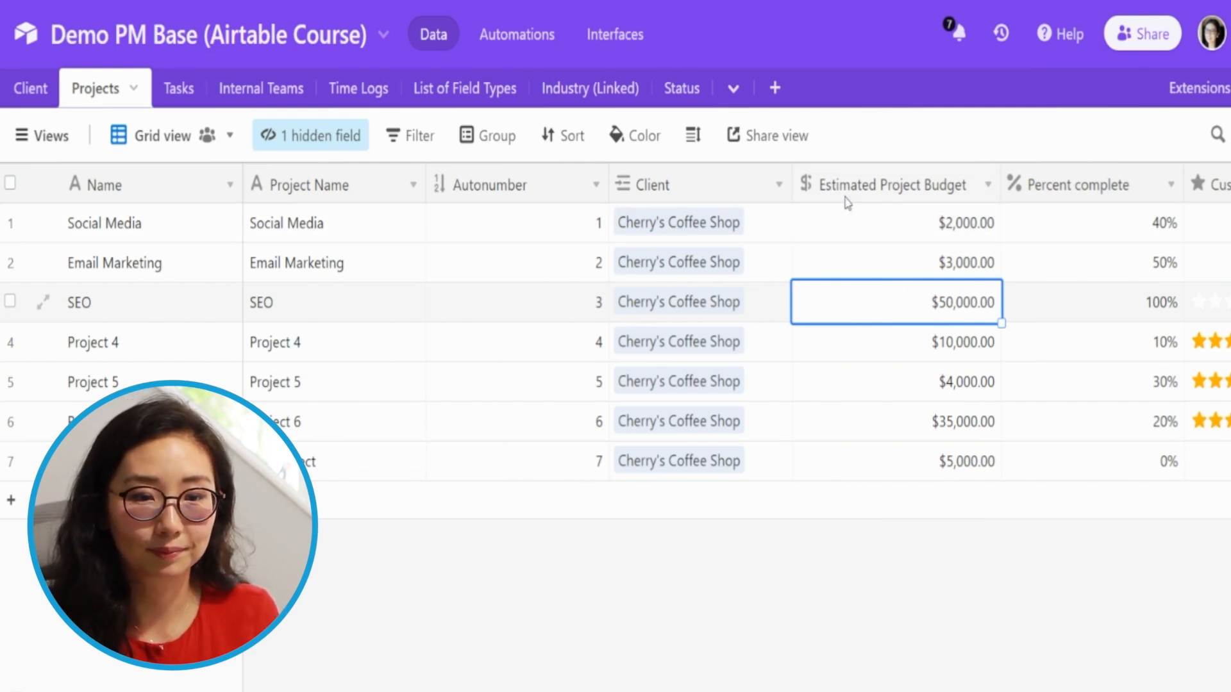
Insert a new Lookup field named "Client's Industry" before Estimated Project Budget in the Projects table.
{"action": "right_click", "coordinate": [843, 187]}
{"action": "left_click", "coordinate": [853, 431]}
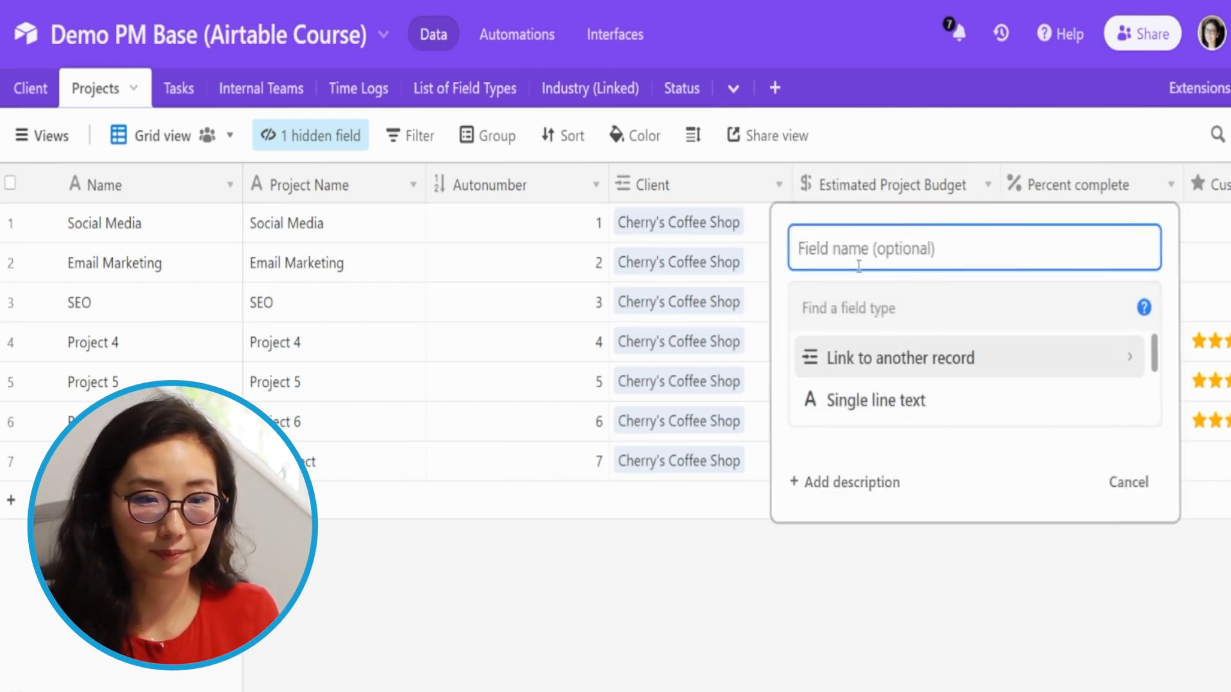
{"action": "type", "text": "Client's Industry"}
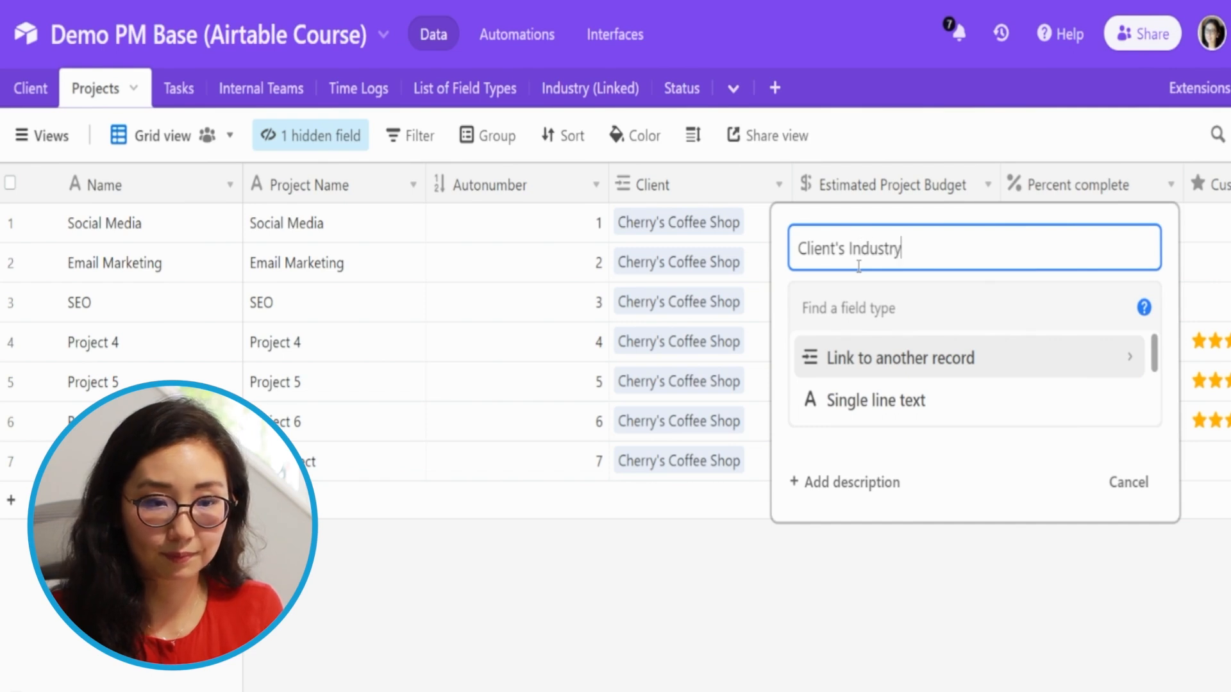
{"action": "left_click", "coordinate": [846, 323]}
{"action": "type", "text": "look"}
{"action": "left_click", "coordinate": [843, 357]}
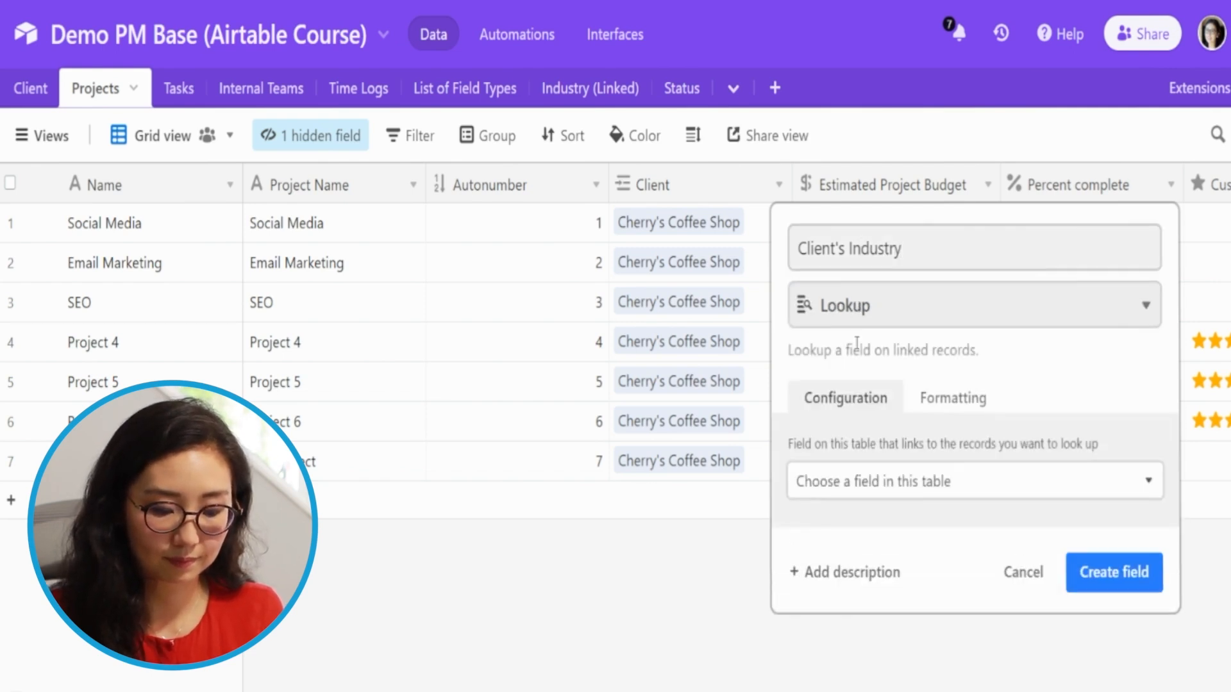
Configure the lookup to pull the Industry field through the Client link and create the field.
{"action": "left_click", "coordinate": [864, 481]}
{"action": "left_click", "coordinate": [873, 564]}
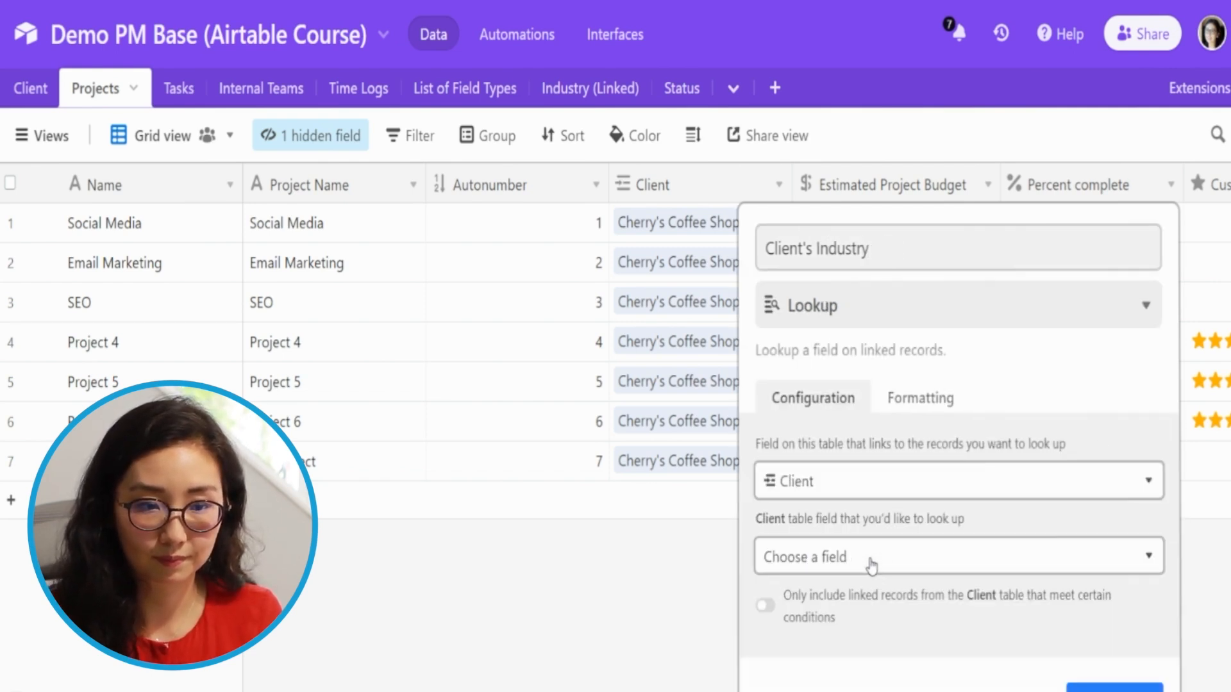
{"action": "left_click", "coordinate": [857, 557]}
{"action": "scroll", "coordinate": [878, 317], "scroll_direction": "down", "scroll_amount": 5}
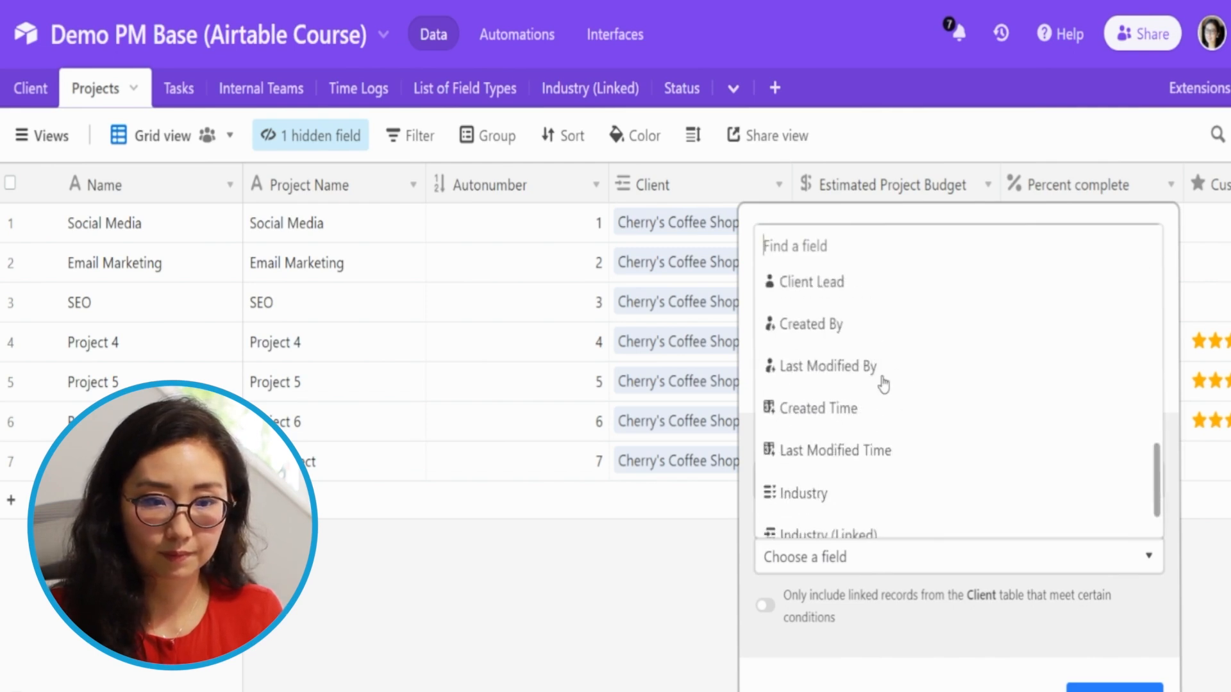
{"action": "left_click", "coordinate": [824, 433]}
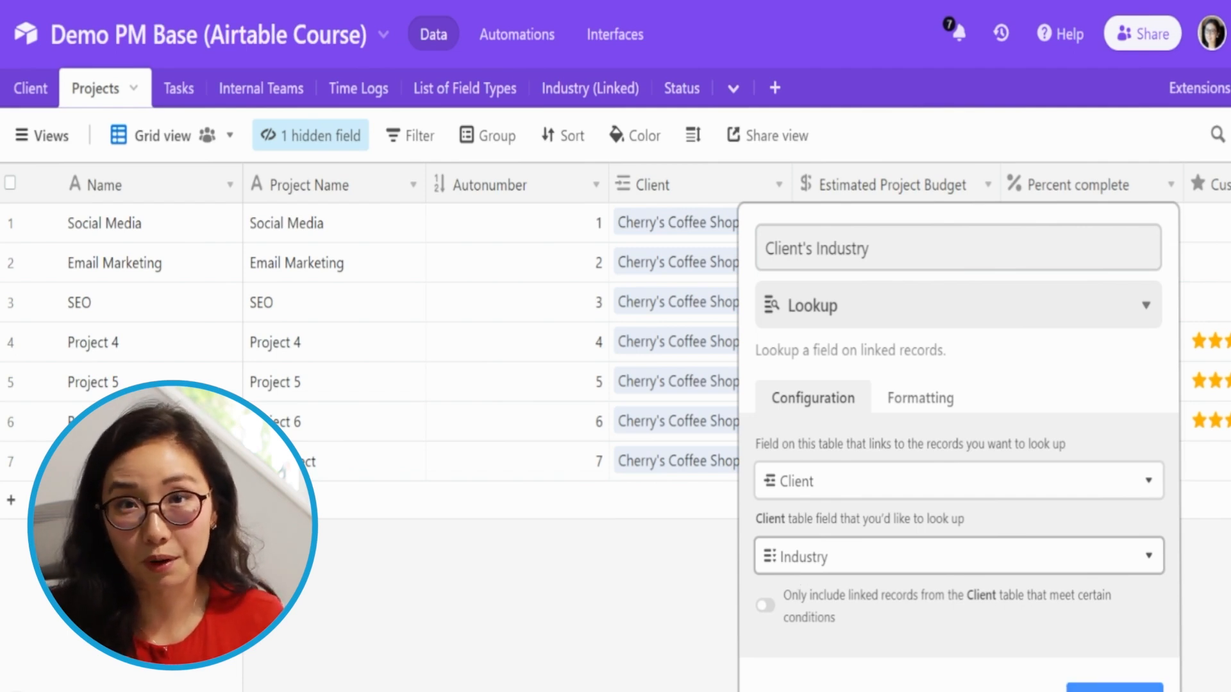
{"action": "left_click", "coordinate": [1114, 687]}
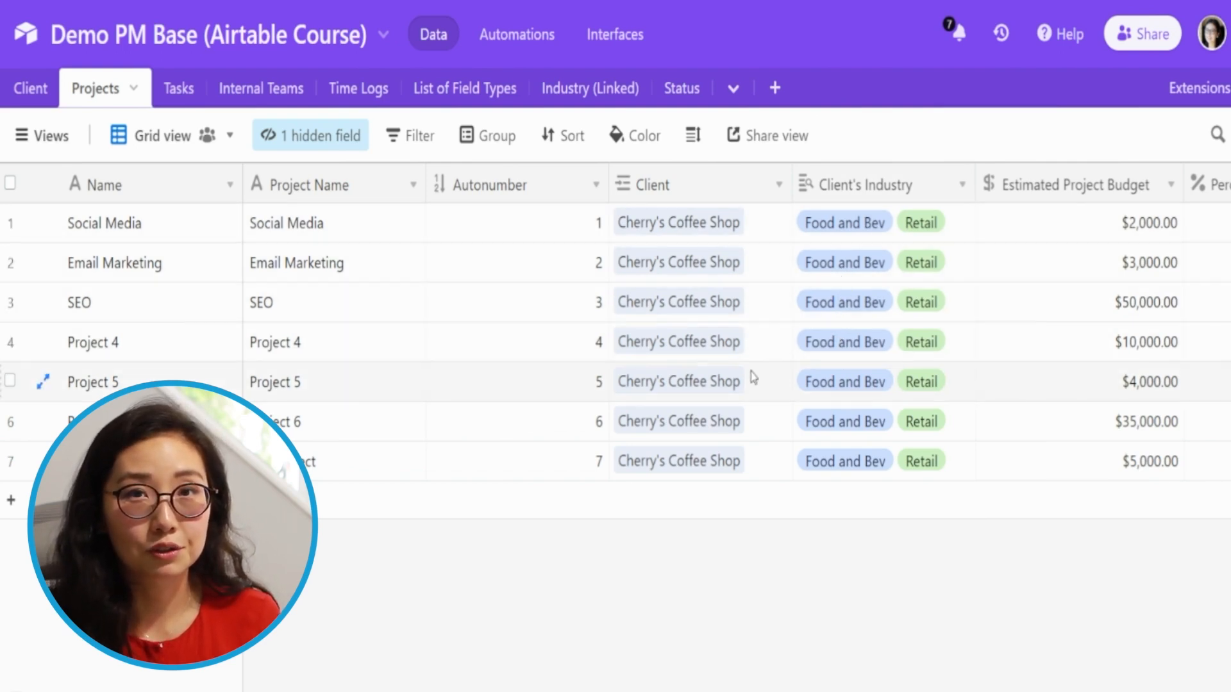
Clear the Client cells in rows 4 to 7 and link Project 4 to John's Guitar Shop.
{"action": "left_click_drag", "start_coordinate": [706, 337], "coordinate": [685, 474]}
{"action": "key", "text": "Delete"}
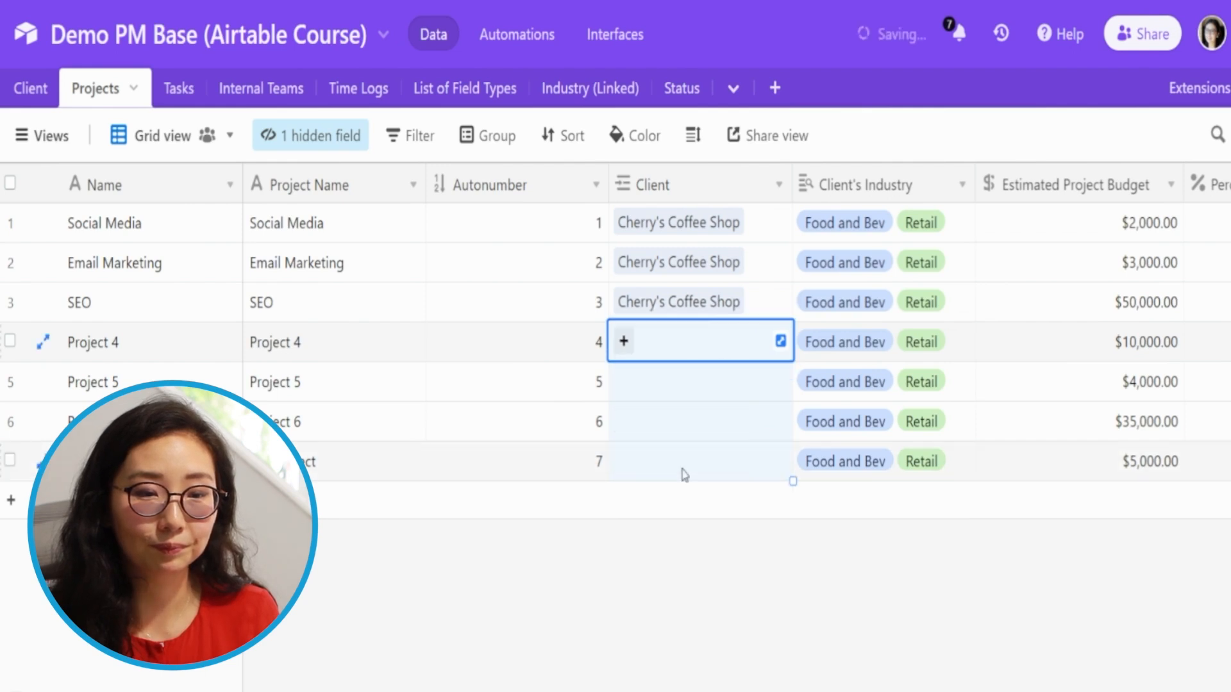
{"action": "key", "text": "Return"}
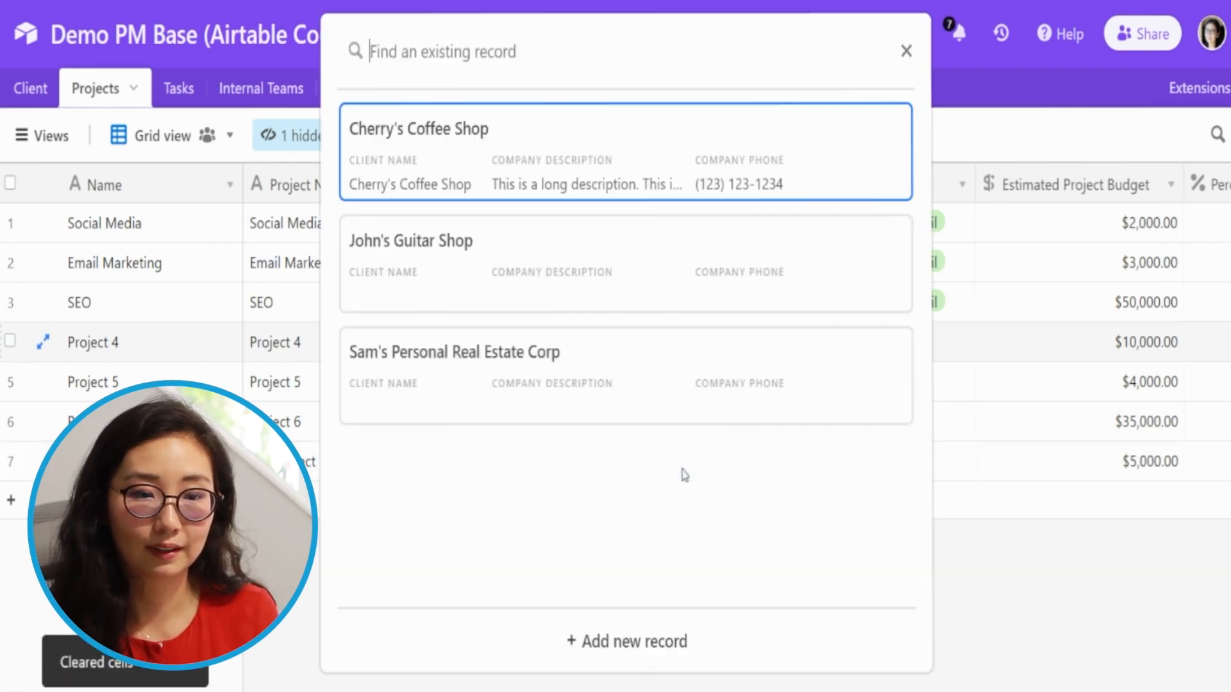
{"action": "left_click", "coordinate": [681, 289]}
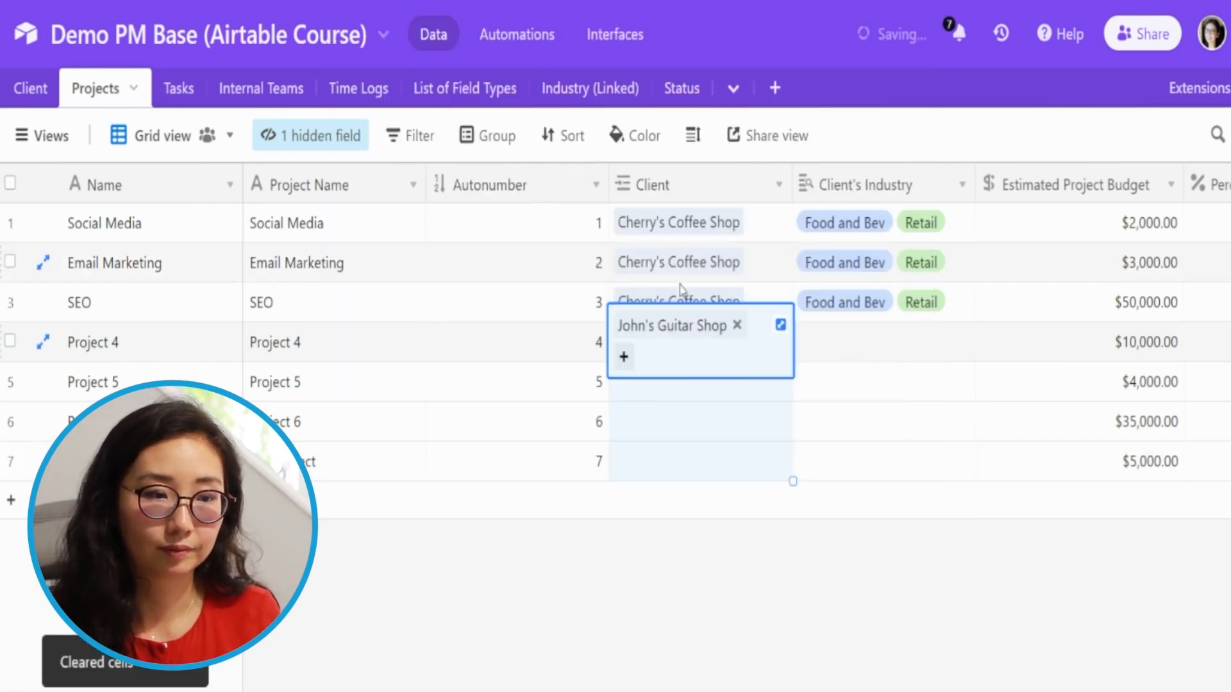
Copy the John's Guitar Shop client from Project 4 to Project 5.
{"action": "left_click", "coordinate": [722, 393]}
{"action": "left_click", "coordinate": [729, 348]}
{"action": "key", "text": "ctrl+c"}
{"action": "key", "text": "Down"}
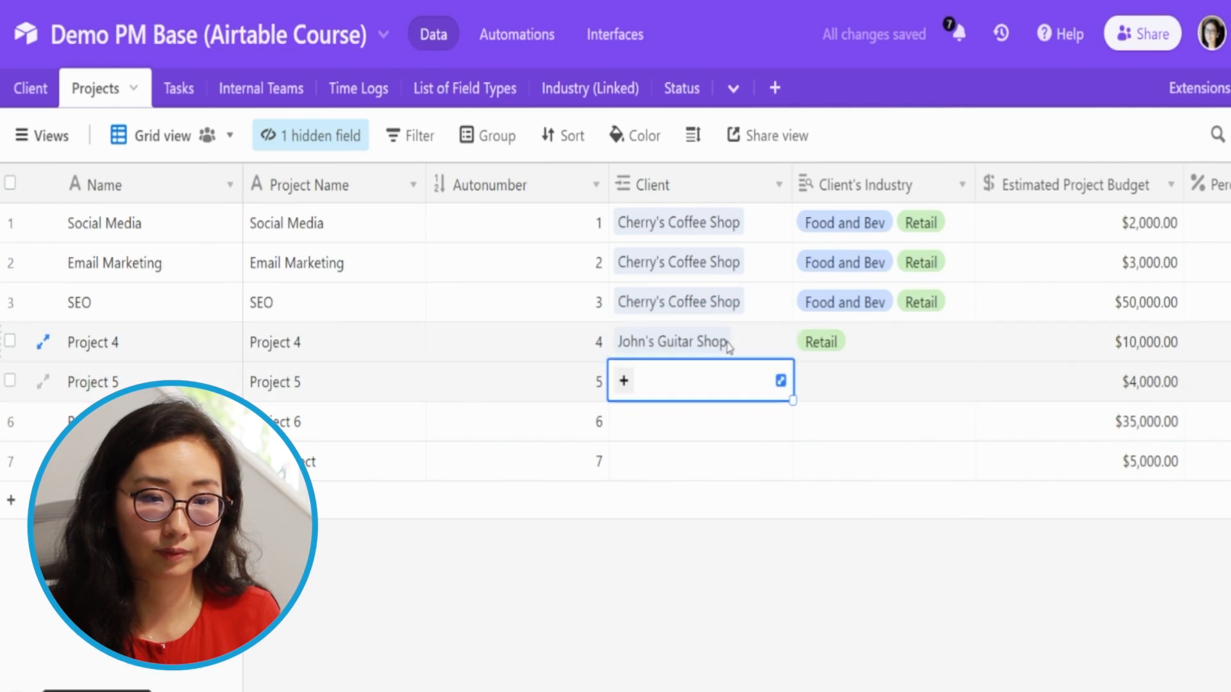
{"action": "key", "text": "ctrl+v"}
Link Project 6 to Sam's Personal Real Estate Corp and copy that client to the project in row 7.
{"action": "key", "text": "Down"}
{"action": "key", "text": "Return"}
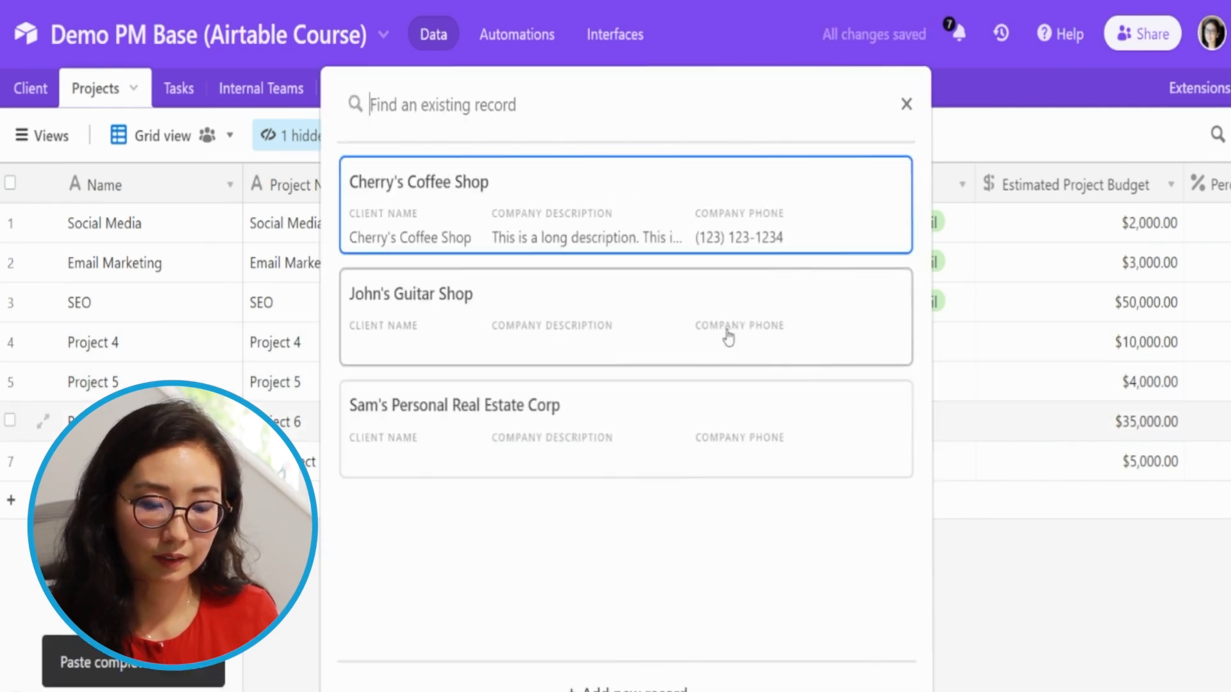
{"action": "left_click", "coordinate": [626, 413]}
{"action": "key", "text": "ctrl+c"}
{"action": "key", "text": "Down"}
{"action": "key", "text": "ctrl+v"}
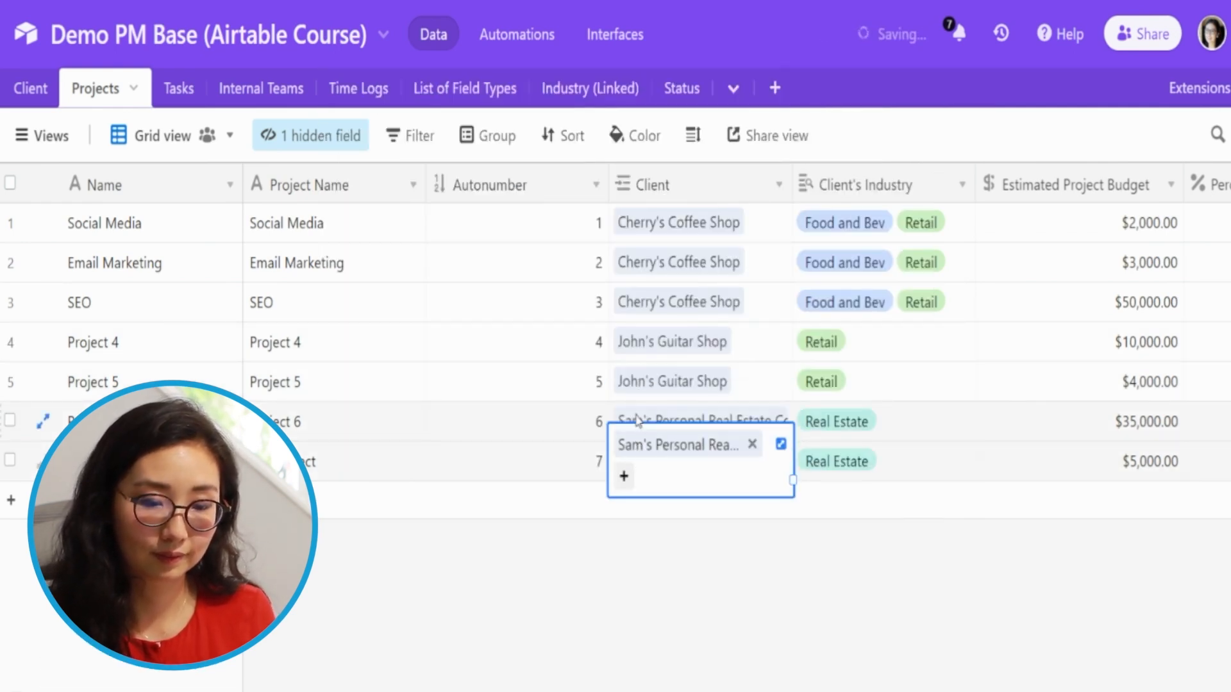
{"action": "left_click", "coordinate": [718, 343]}
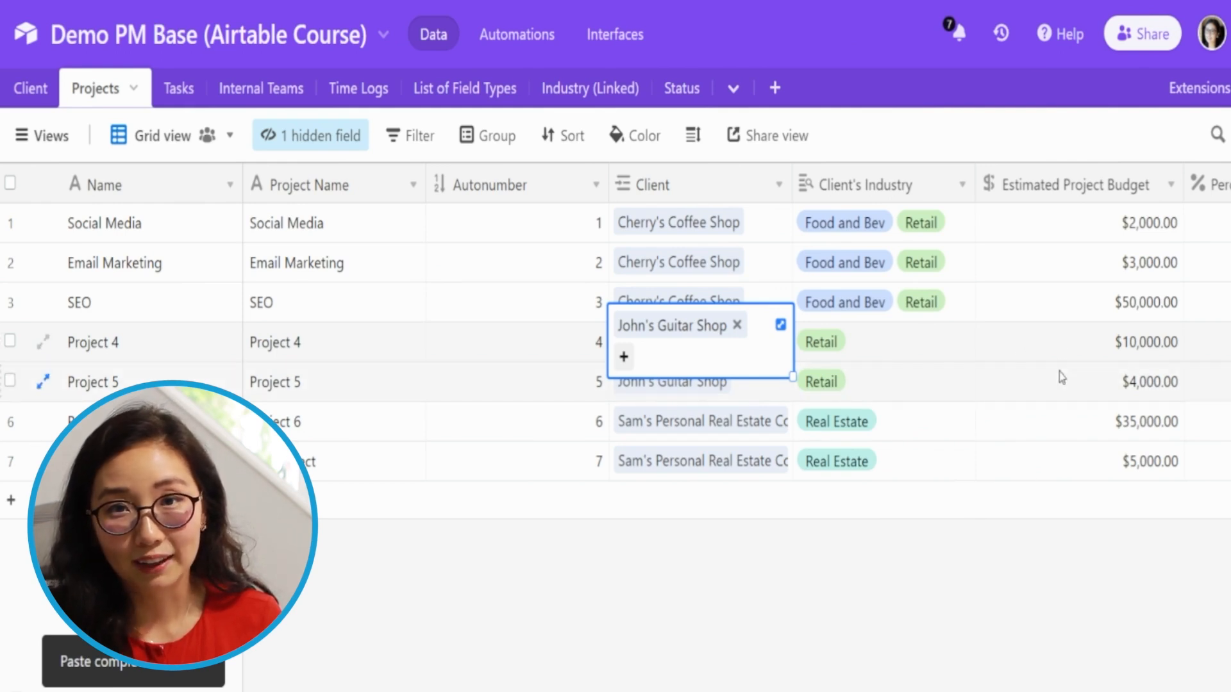
{"action": "left_click", "coordinate": [929, 401]}
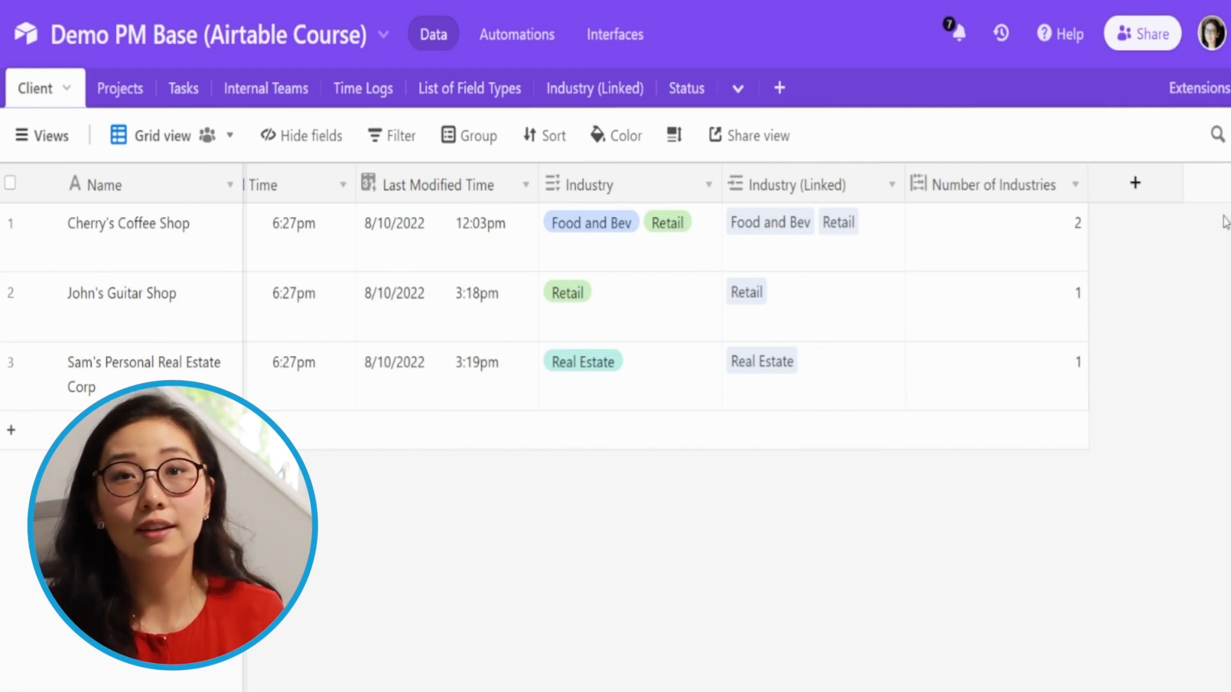
Add a Lookup field named "All Projects" to the end of the Client table, using the Projects link field.
{"action": "left_click", "coordinate": [1135, 184]}
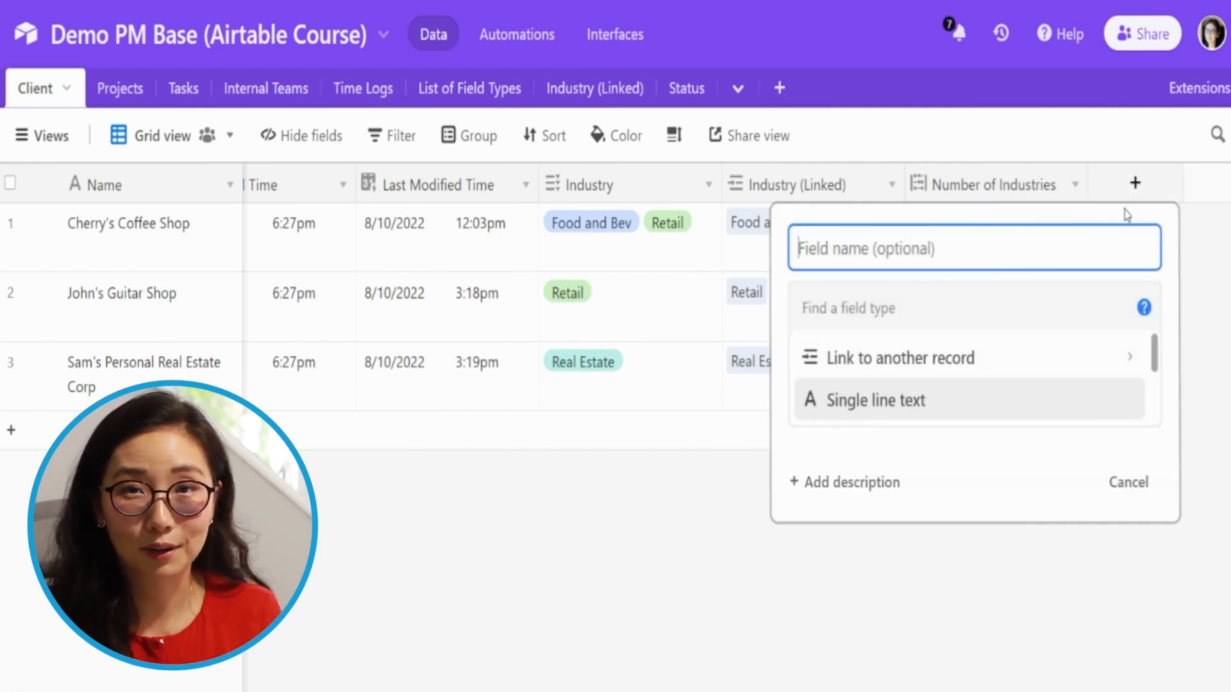
{"action": "type", "text": "All Projects"}
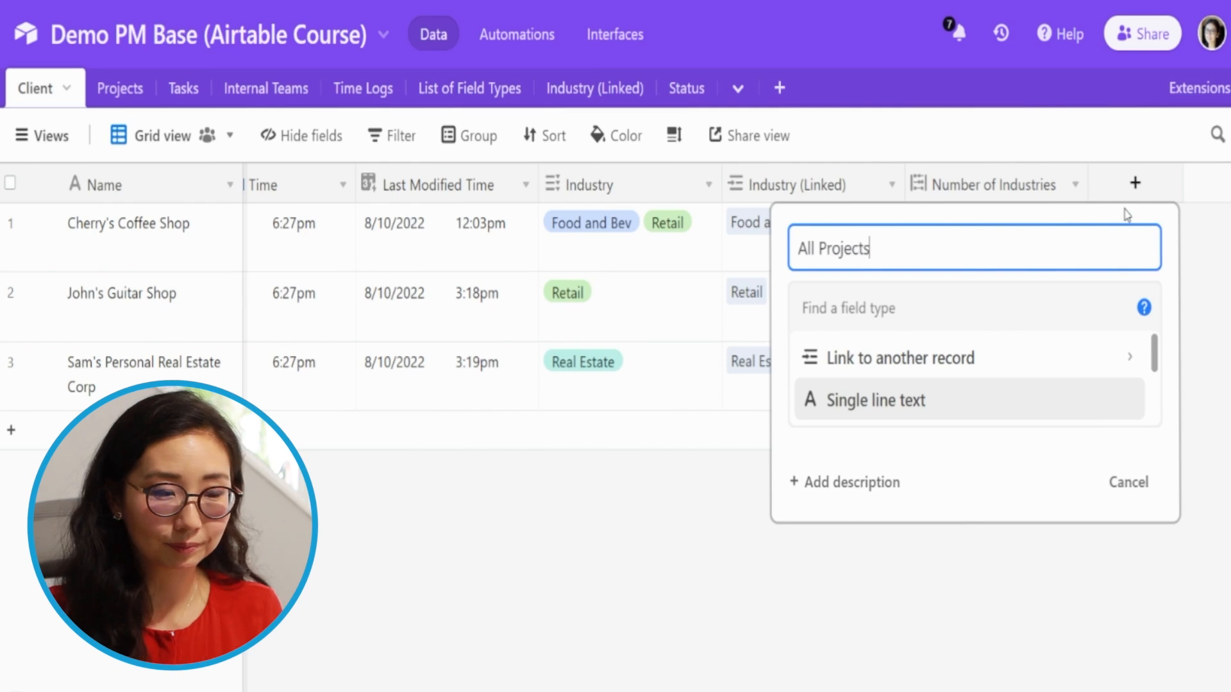
{"action": "key", "text": "Tab"}
{"action": "type", "text": "look"}
{"action": "key", "text": "Return"}
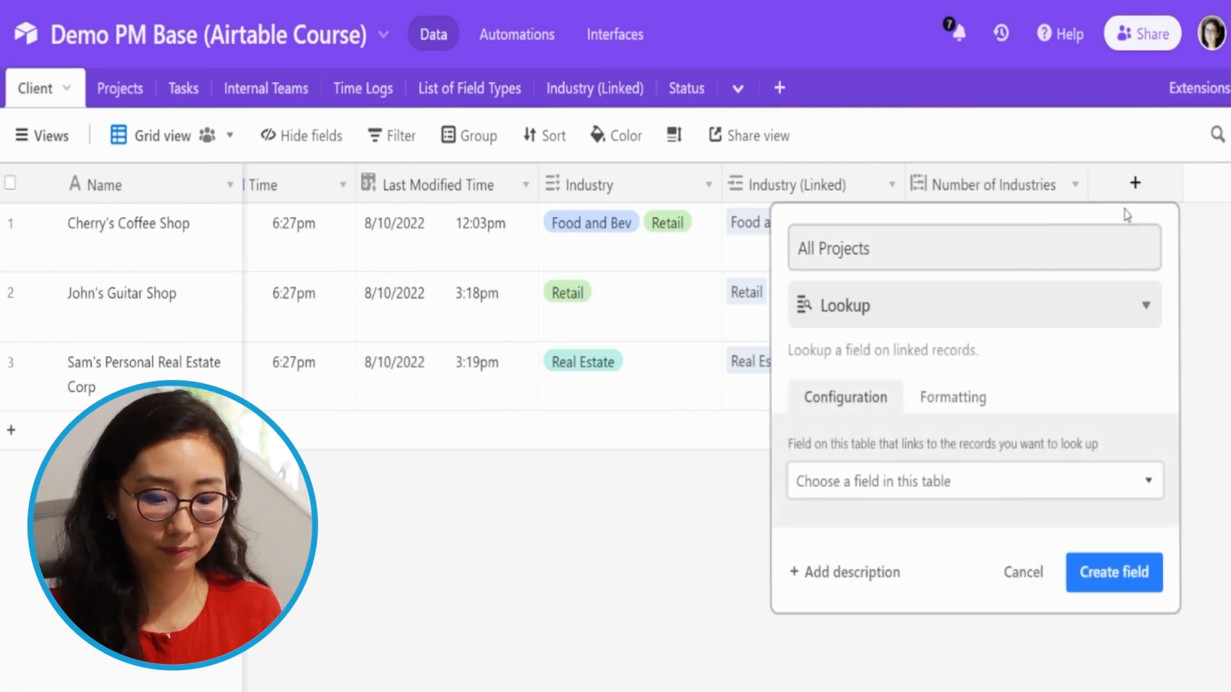
{"action": "left_click", "coordinate": [986, 485]}
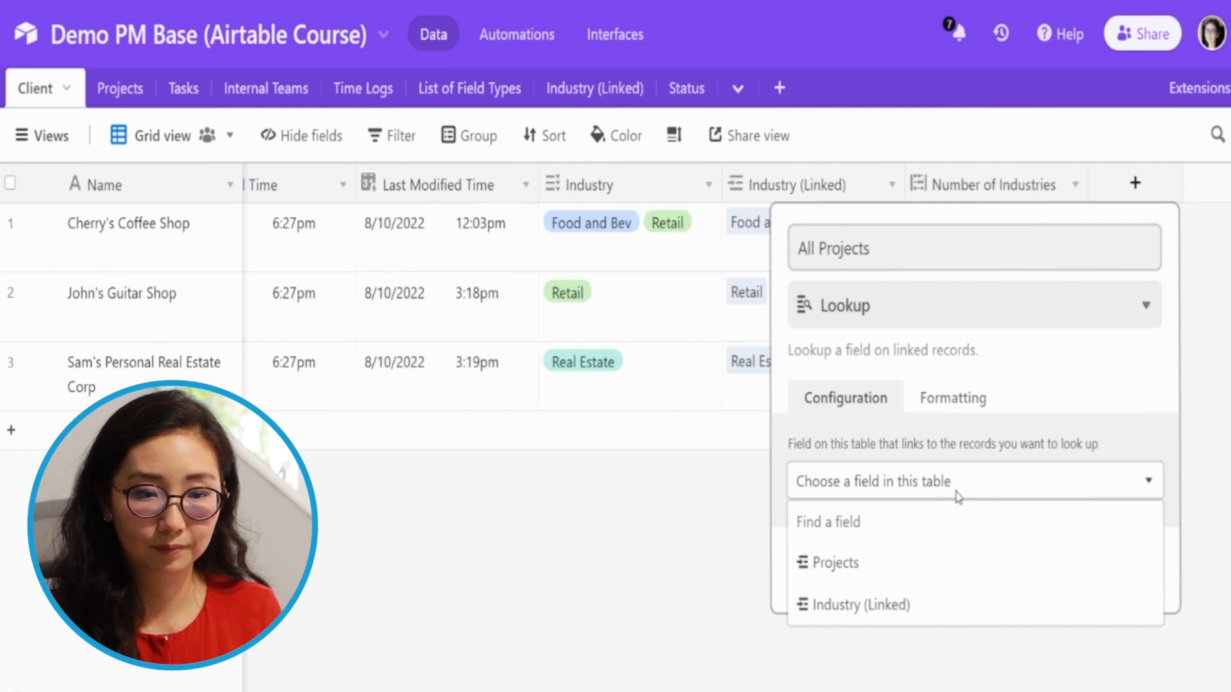
{"action": "left_click", "coordinate": [930, 567]}
{"action": "left_click", "coordinate": [913, 557]}
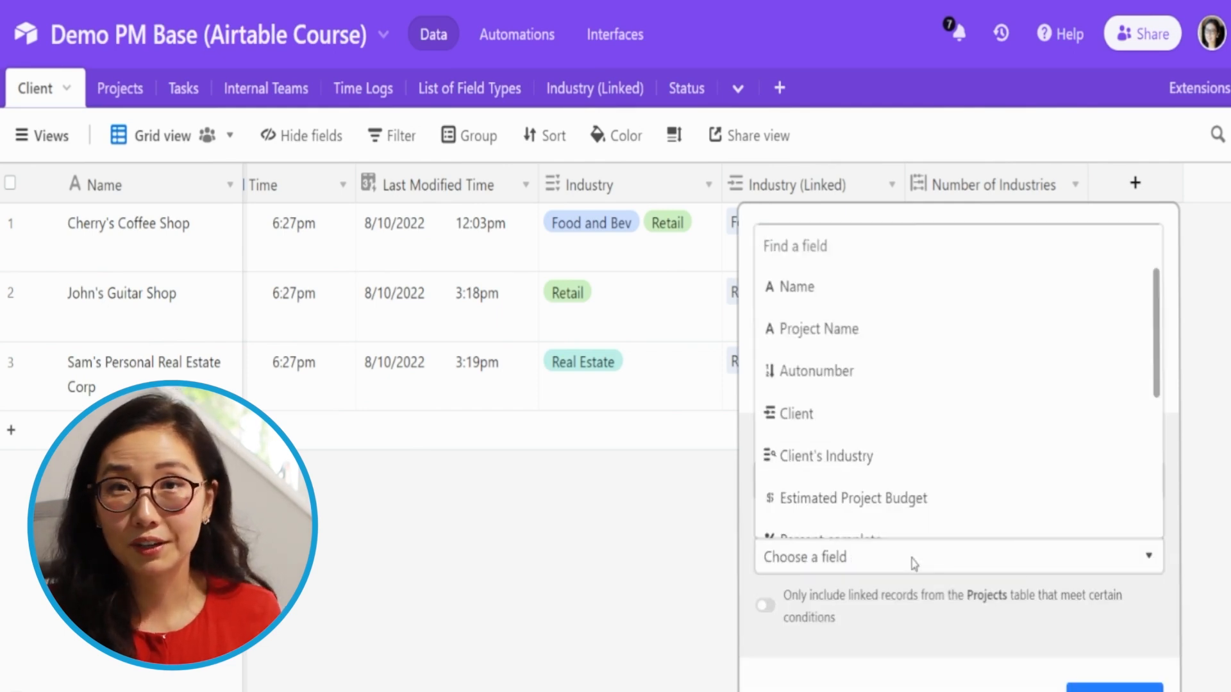
{"action": "type", "text": "projec"}
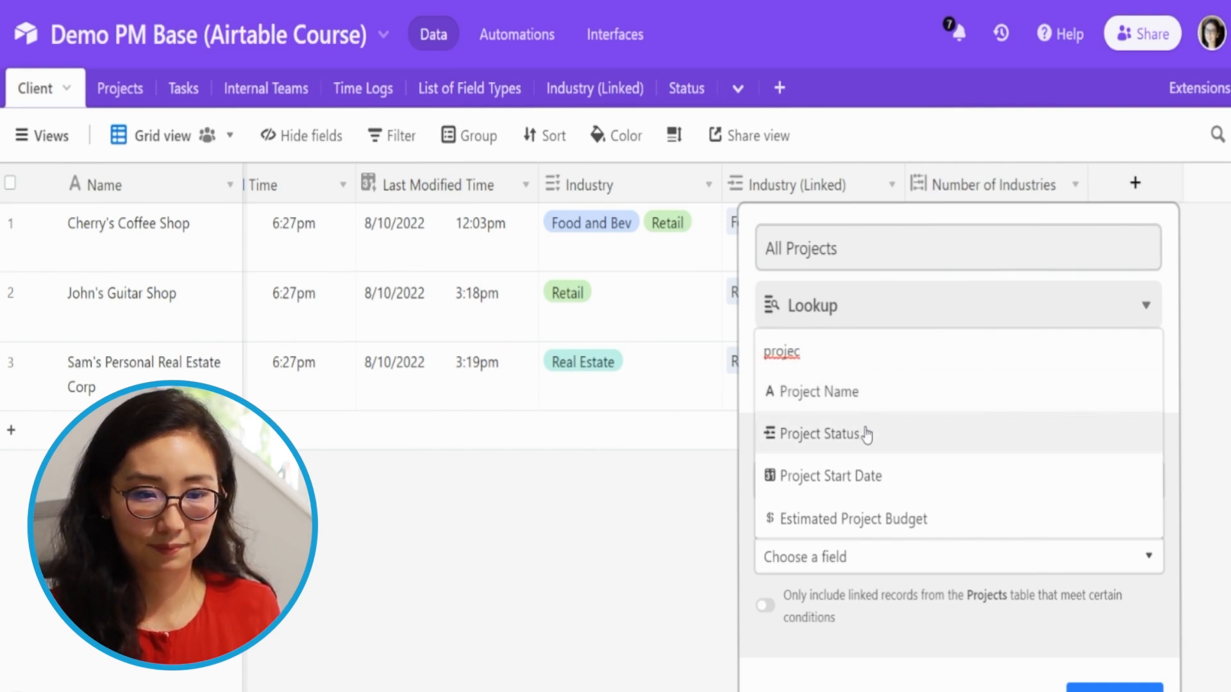
{"action": "key", "text": "BackSpace"}
{"action": "key", "text": "BackSpace"}
{"action": "key", "text": "BackSpace"}
{"action": "key", "text": "BackSpace"}
{"action": "key", "text": "BackSpace"}
{"action": "key", "text": "BackSpace"}
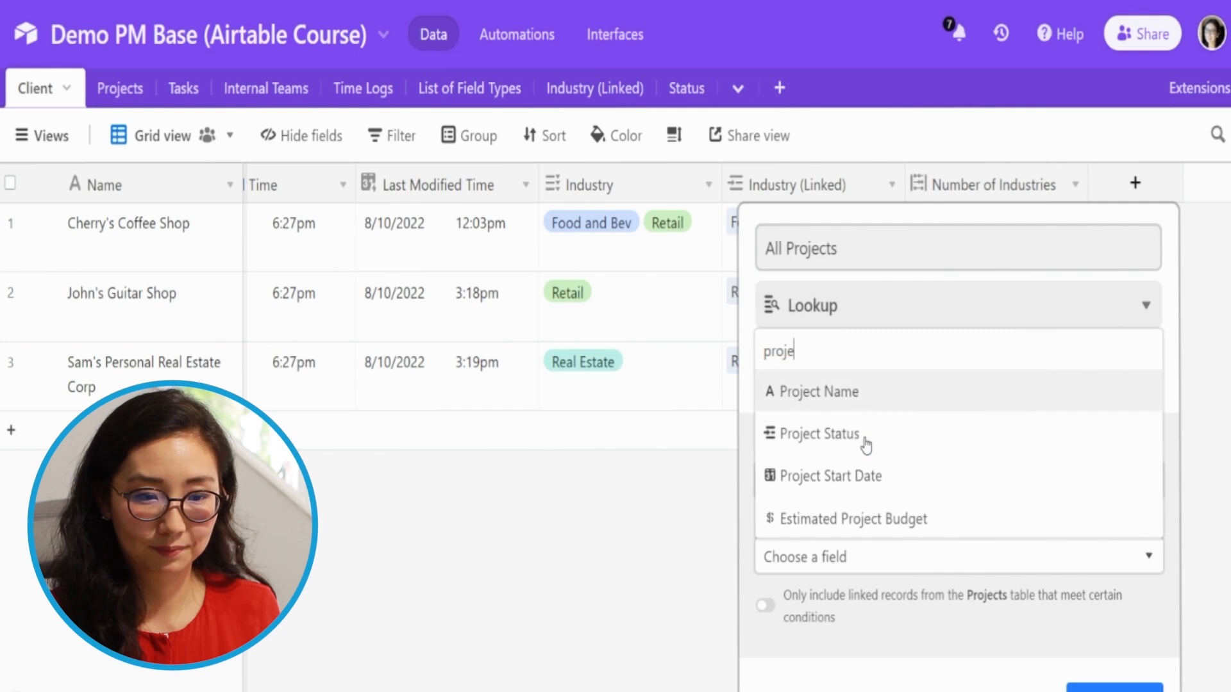
Set the lookup to show Project Name with record conditions switched off, and create the All Projects field.
{"action": "left_click", "coordinate": [883, 614]}
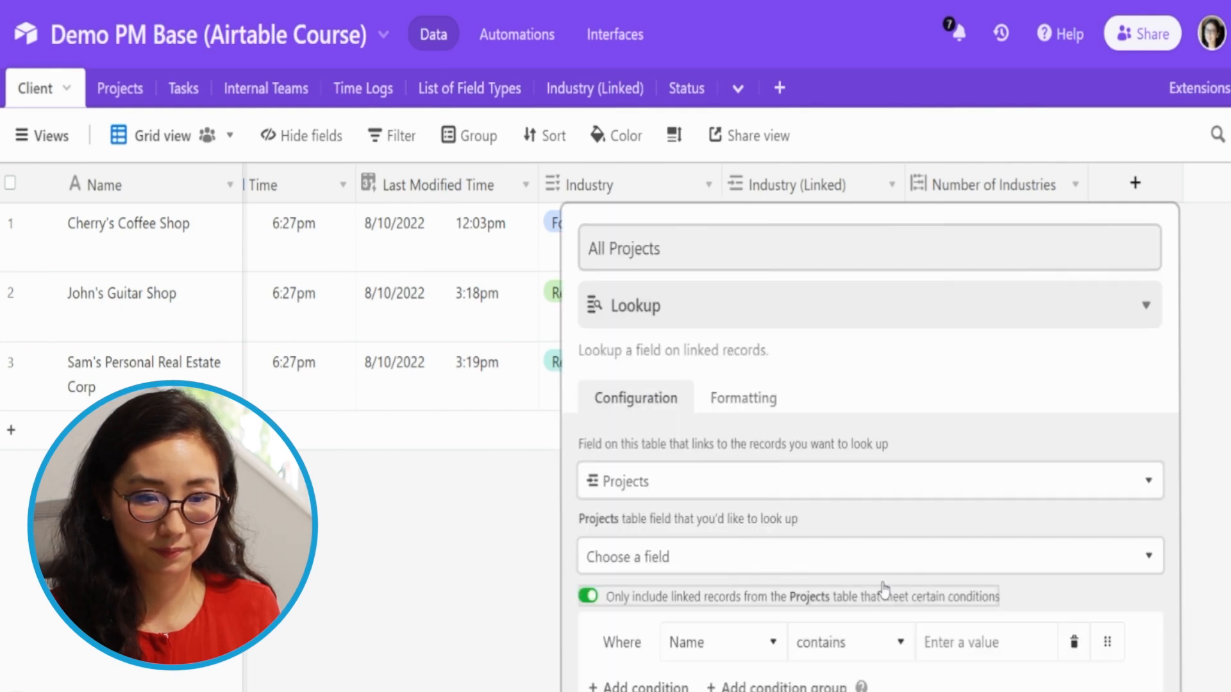
{"action": "left_click", "coordinate": [775, 554]}
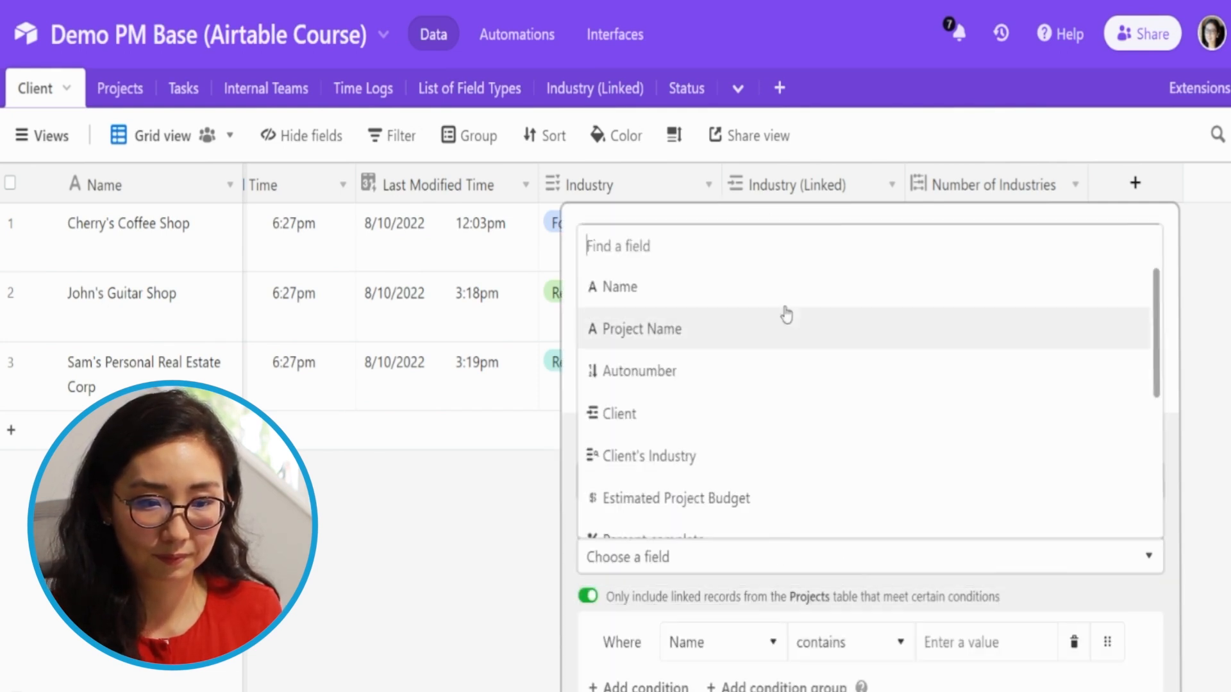
{"action": "left_click", "coordinate": [725, 327]}
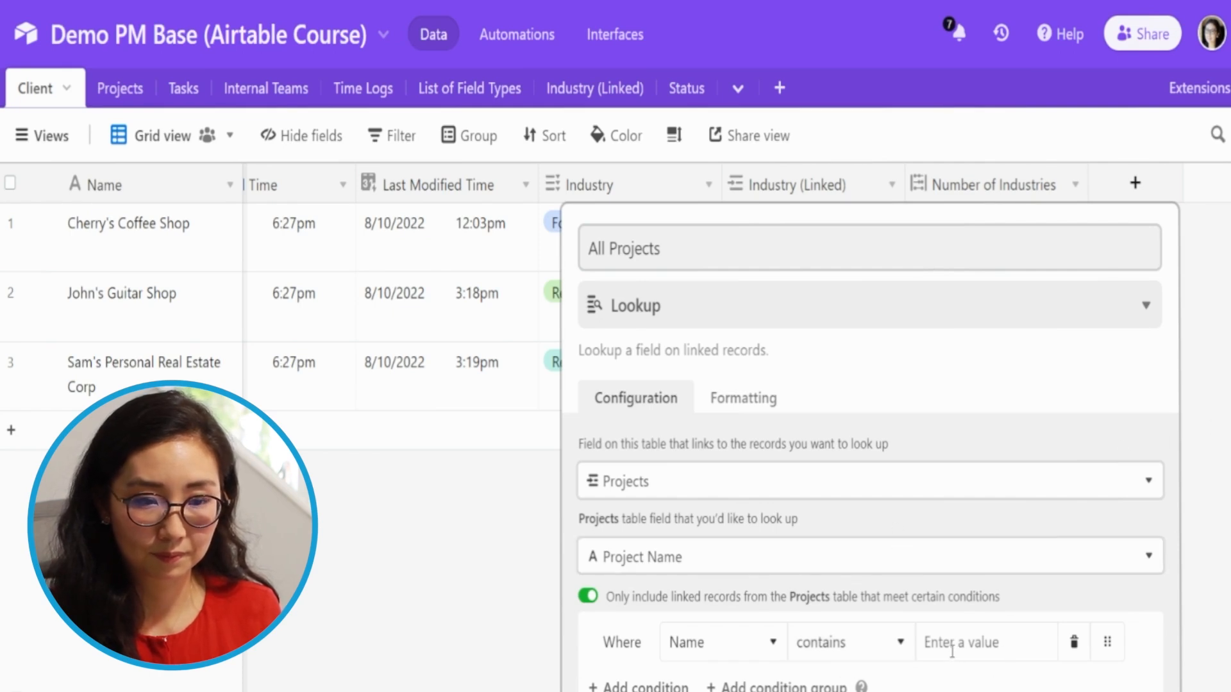
{"action": "left_click", "coordinate": [588, 596]}
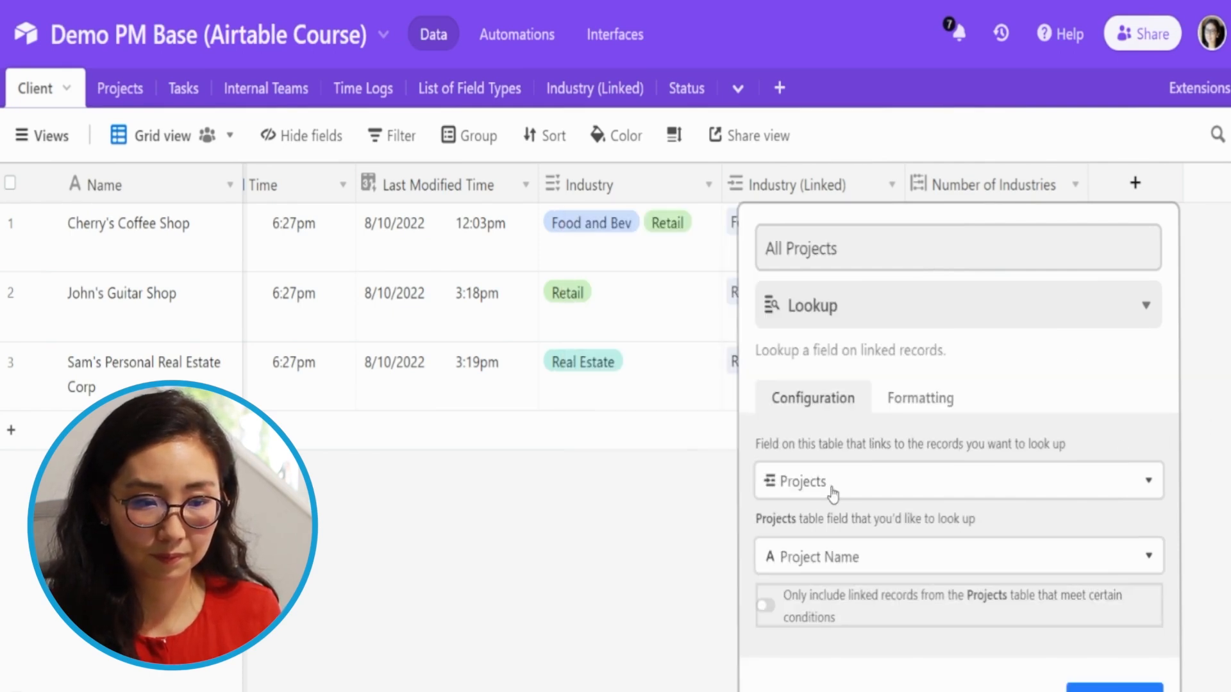
{"action": "left_click", "coordinate": [1115, 688]}
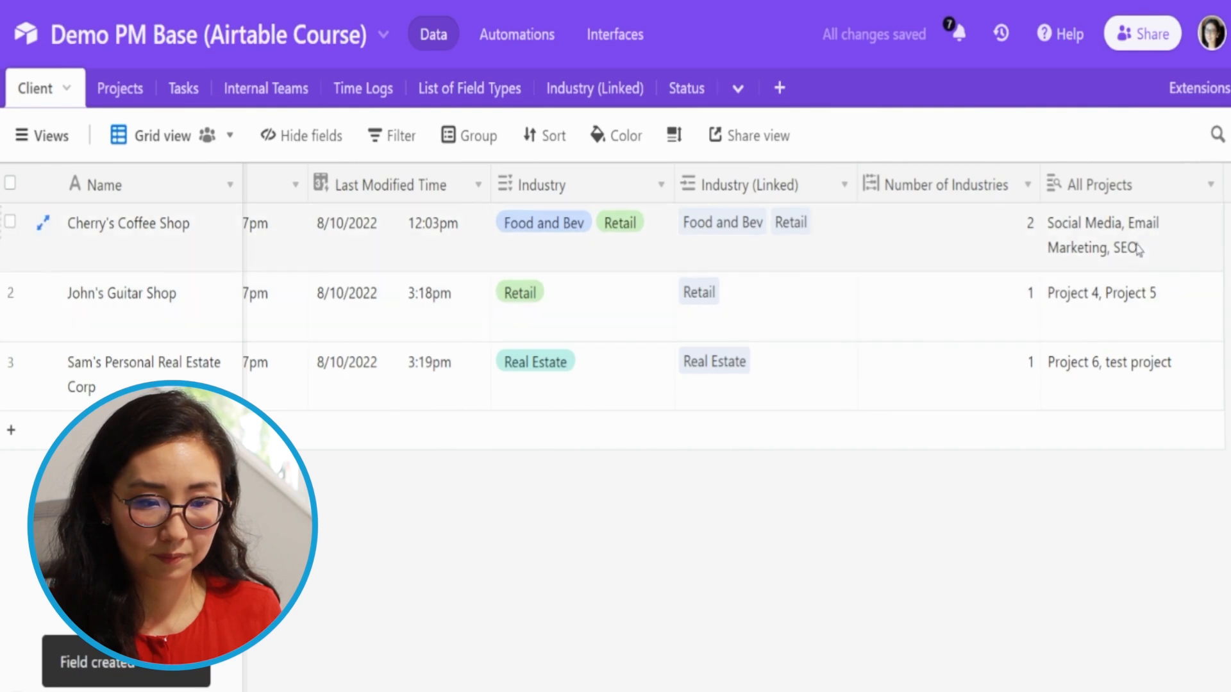
Look across the Cherry's Coffee Shop row to compare the linked Projects field with the All Projects lookup.
{"action": "left_click", "coordinate": [1132, 251]}
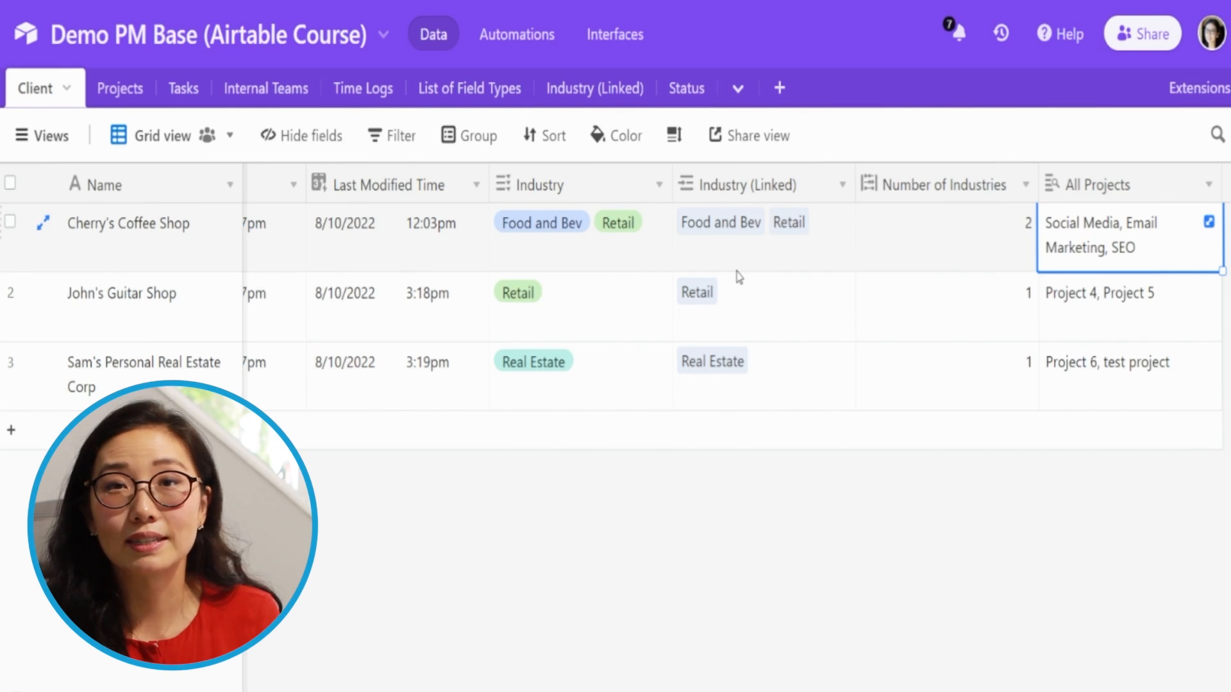
{"action": "key", "text": "ctrl+Left"}
{"action": "left_click", "coordinate": [923, 240]}
{"action": "key", "text": "Right"}
{"action": "key", "text": "Right"}
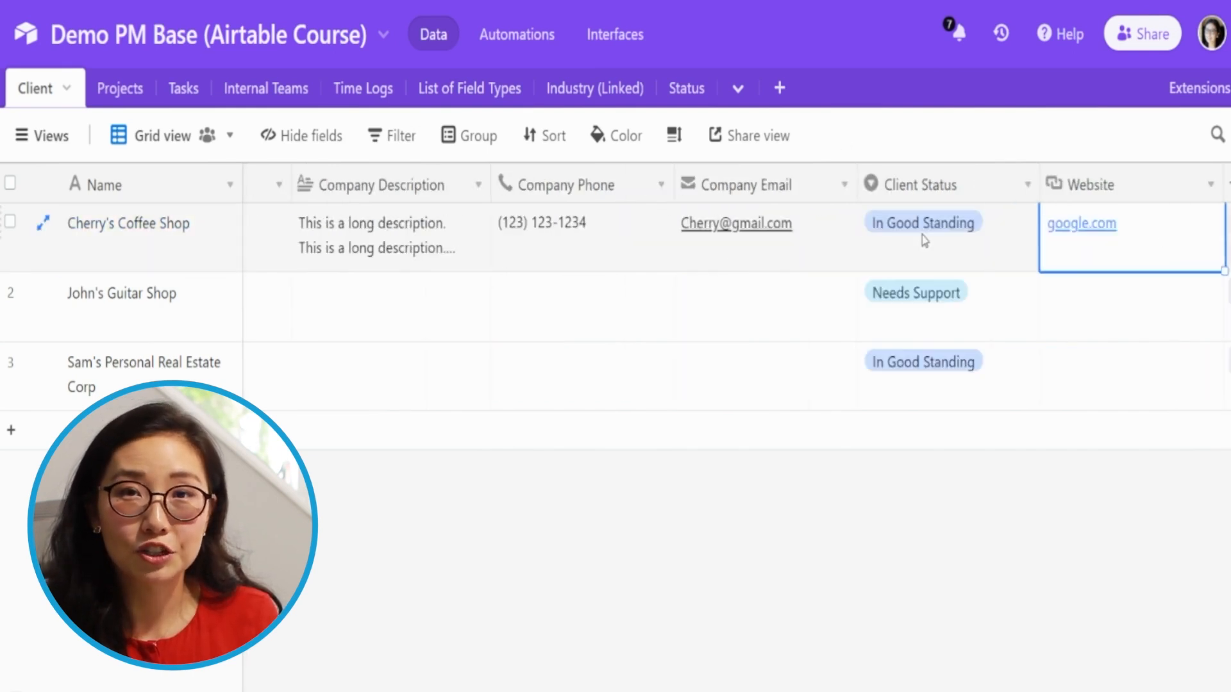
{"action": "key", "text": "Right"}
{"action": "key", "text": "Right"}
{"action": "key", "text": "Right"}
{"action": "key", "text": "Right"}
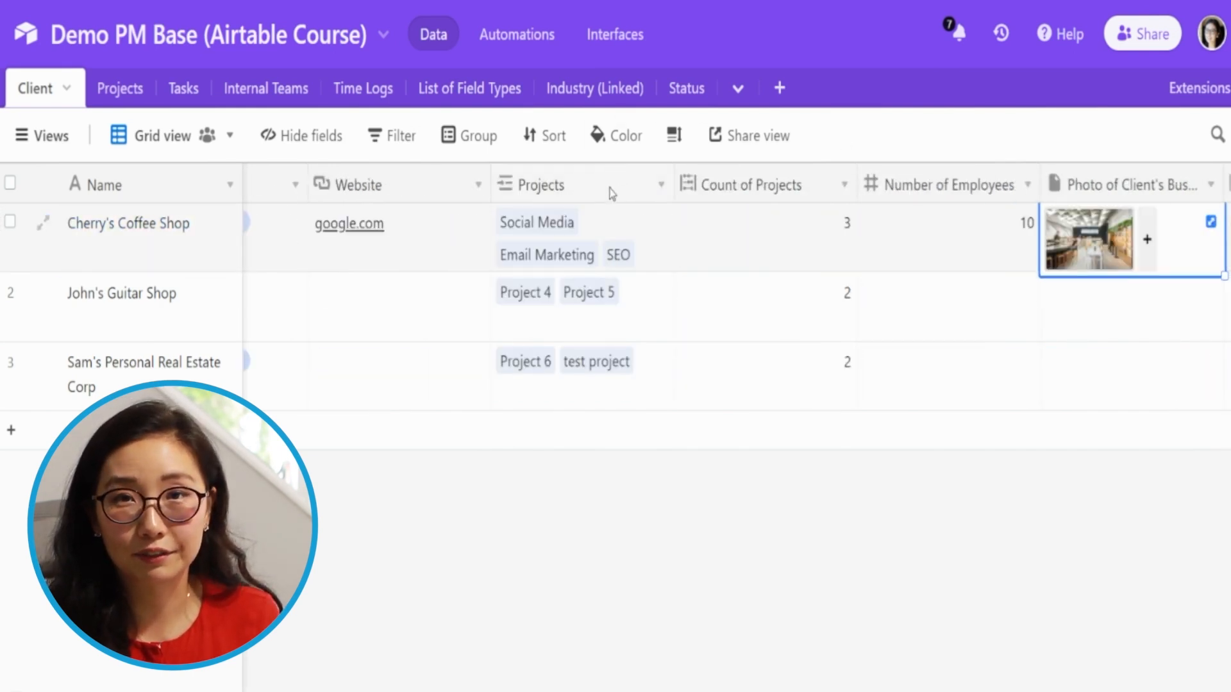
{"action": "scroll", "coordinate": [610, 193], "scroll_direction": "right", "scroll_amount": 10}
{"action": "scroll", "coordinate": [610, 256], "scroll_direction": "right", "scroll_amount": 15}
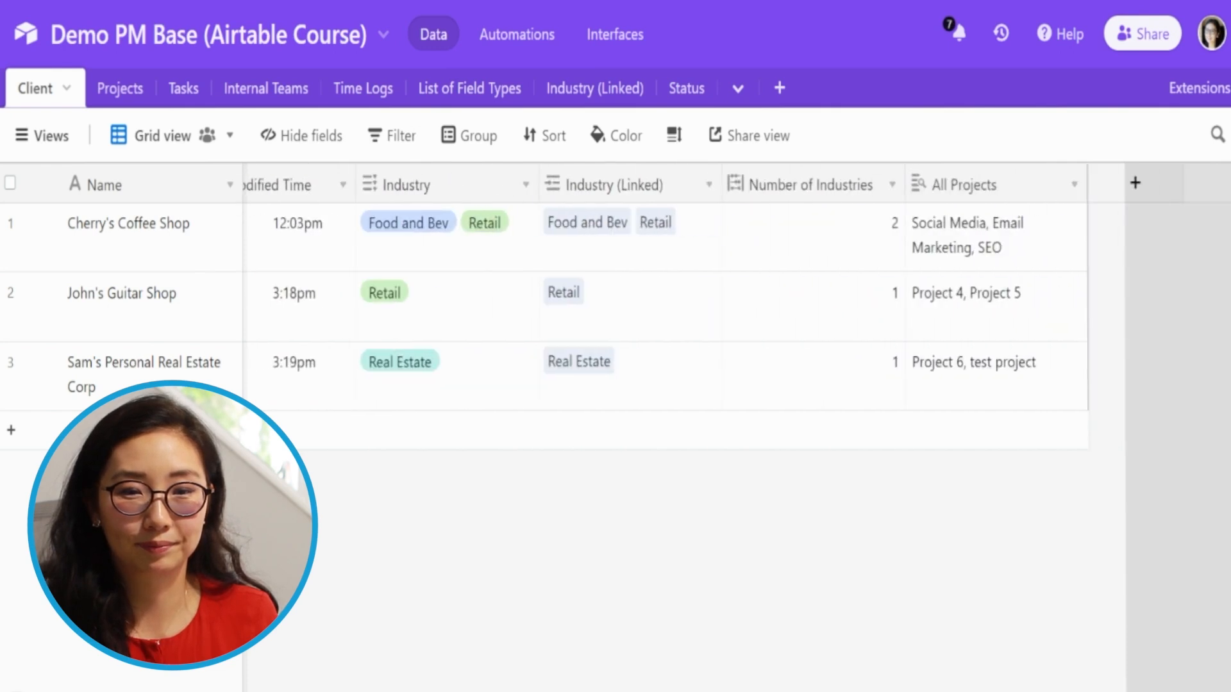
Edit the All Projects lookup field and change its name to "All Active Projects".
{"action": "double_click", "coordinate": [951, 185]}
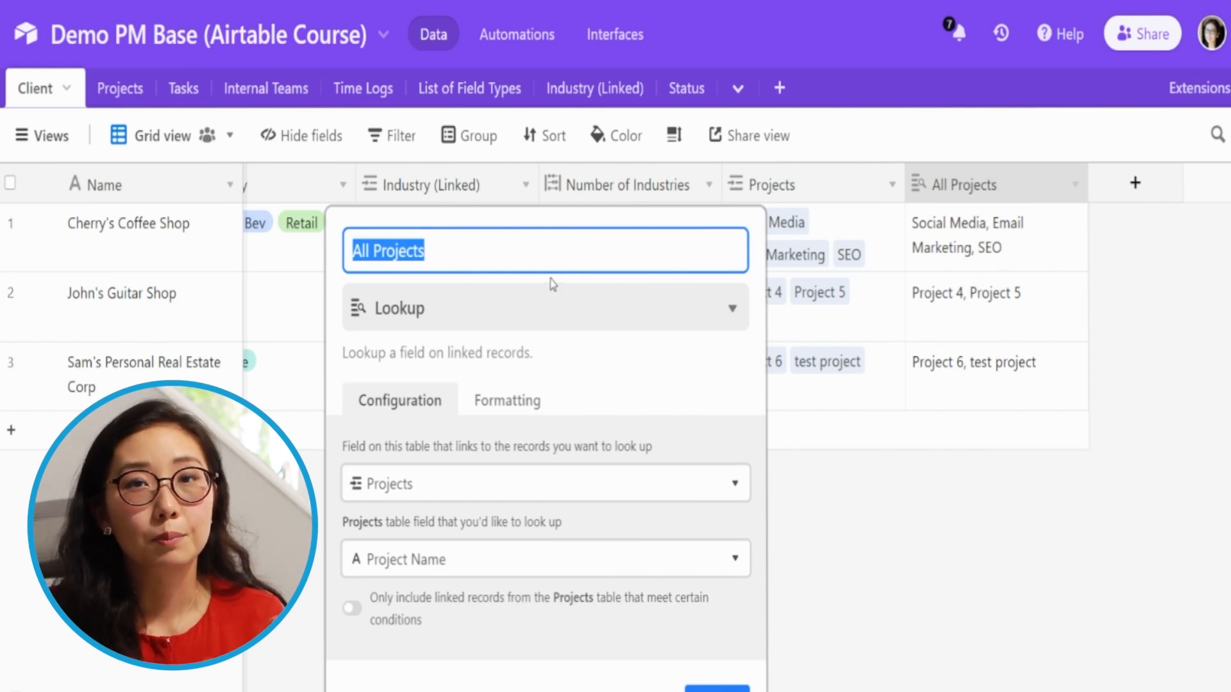
{"action": "left_click", "coordinate": [377, 252]}
{"action": "type", "text": "Active"}
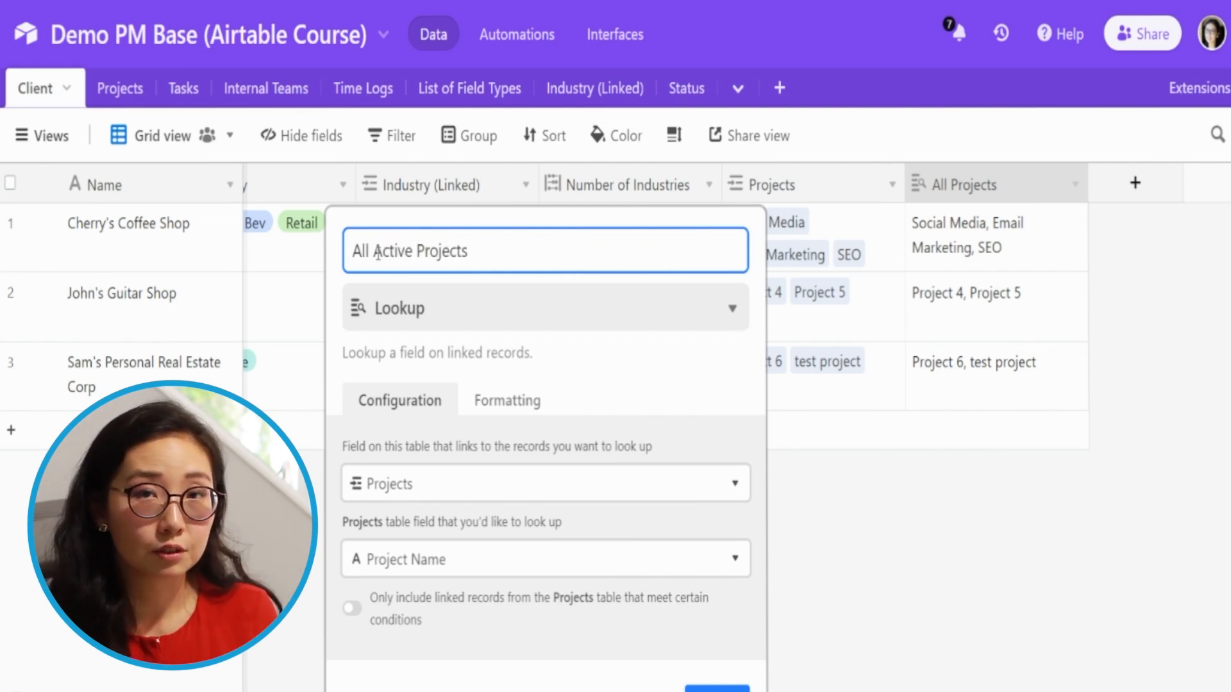
Turn on record conditions for the All Active Projects lookup and base the condition on Project Status.
{"action": "left_click", "coordinate": [379, 614]}
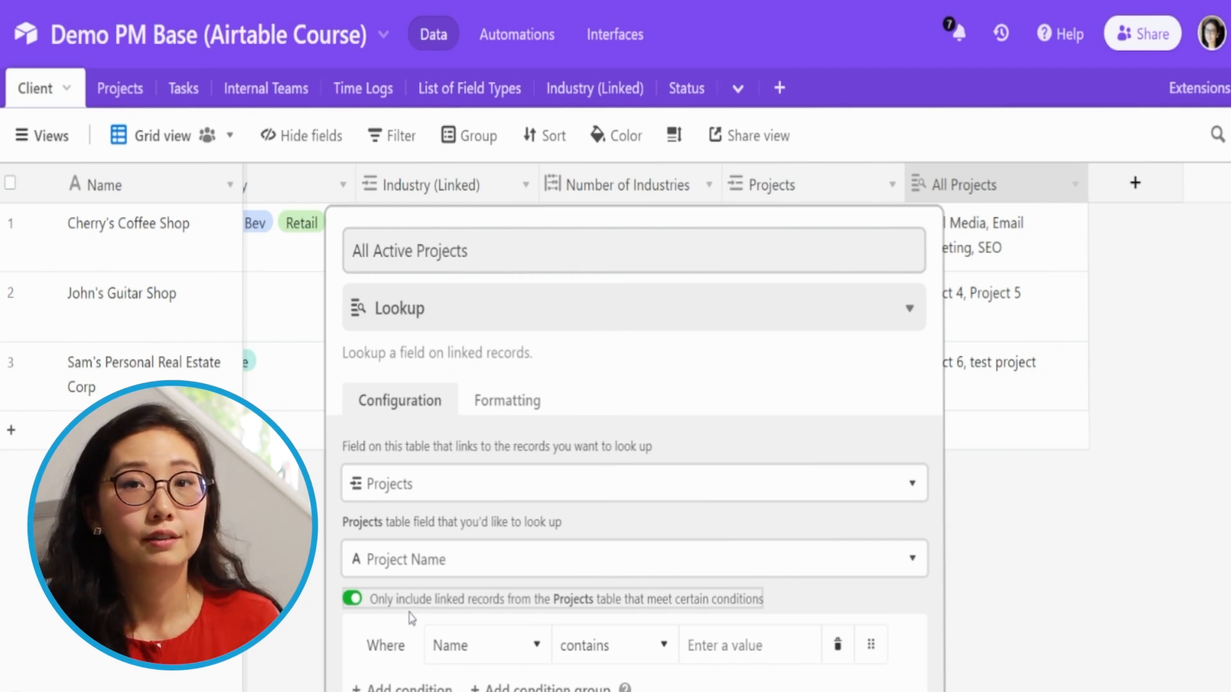
{"action": "left_click", "coordinate": [459, 646]}
{"action": "type", "text": "st"}
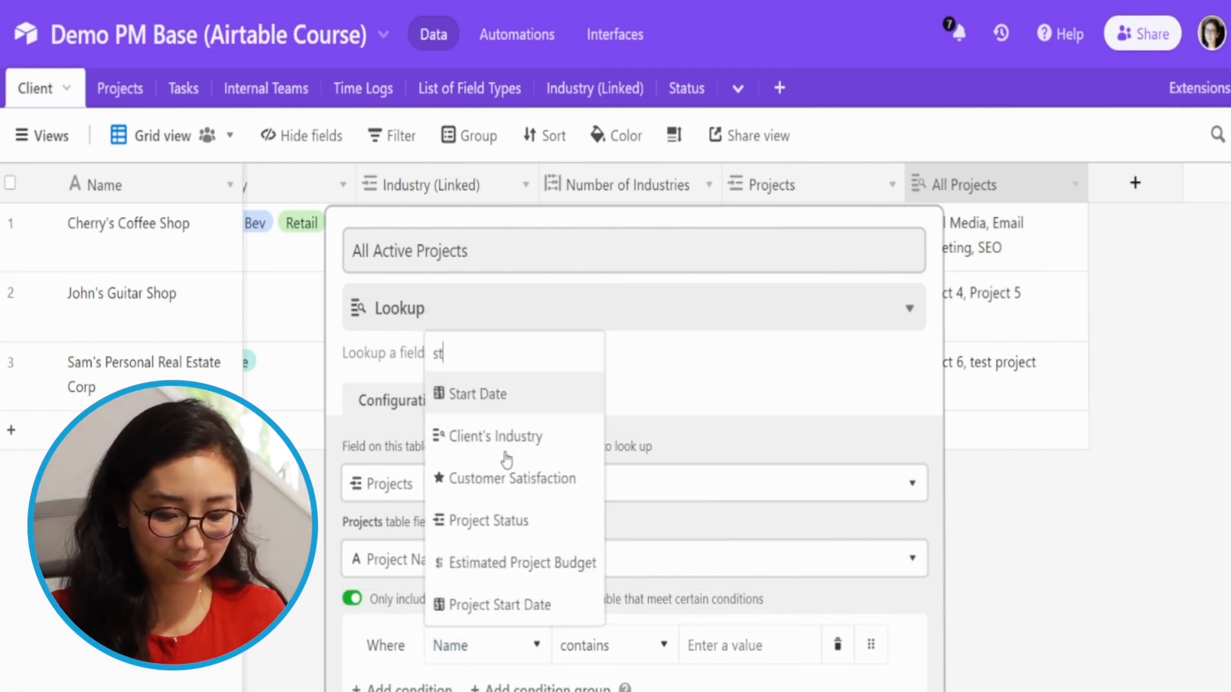
{"action": "left_click", "coordinate": [527, 523]}
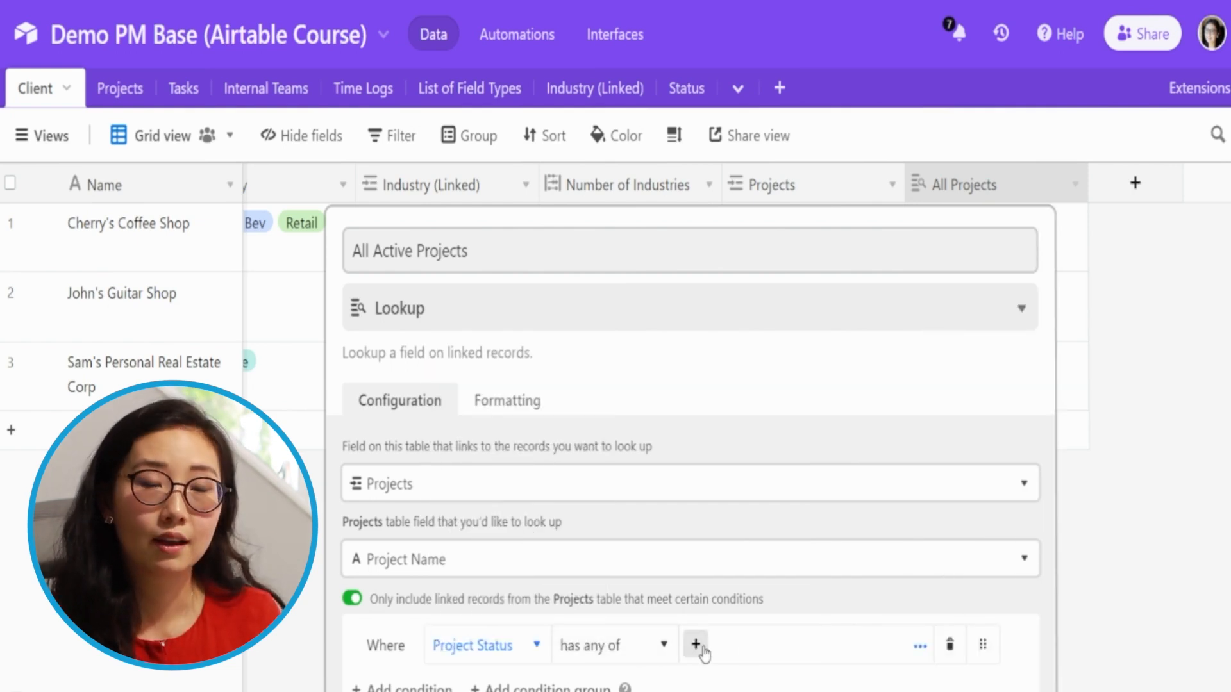
Limit the lookup to projects whose Project Status has any of New or In Progress, and save the field.
{"action": "left_click", "coordinate": [696, 644]}
{"action": "left_click", "coordinate": [568, 242]}
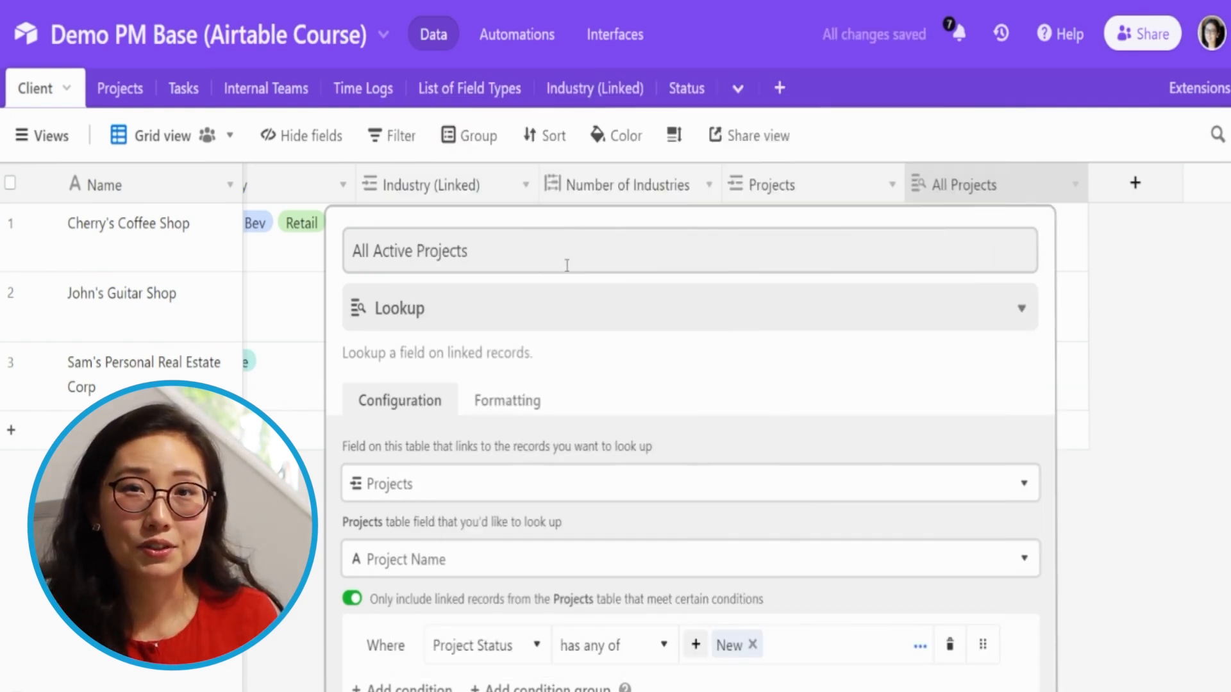
{"action": "left_click", "coordinate": [696, 645]}
{"action": "left_click", "coordinate": [556, 250]}
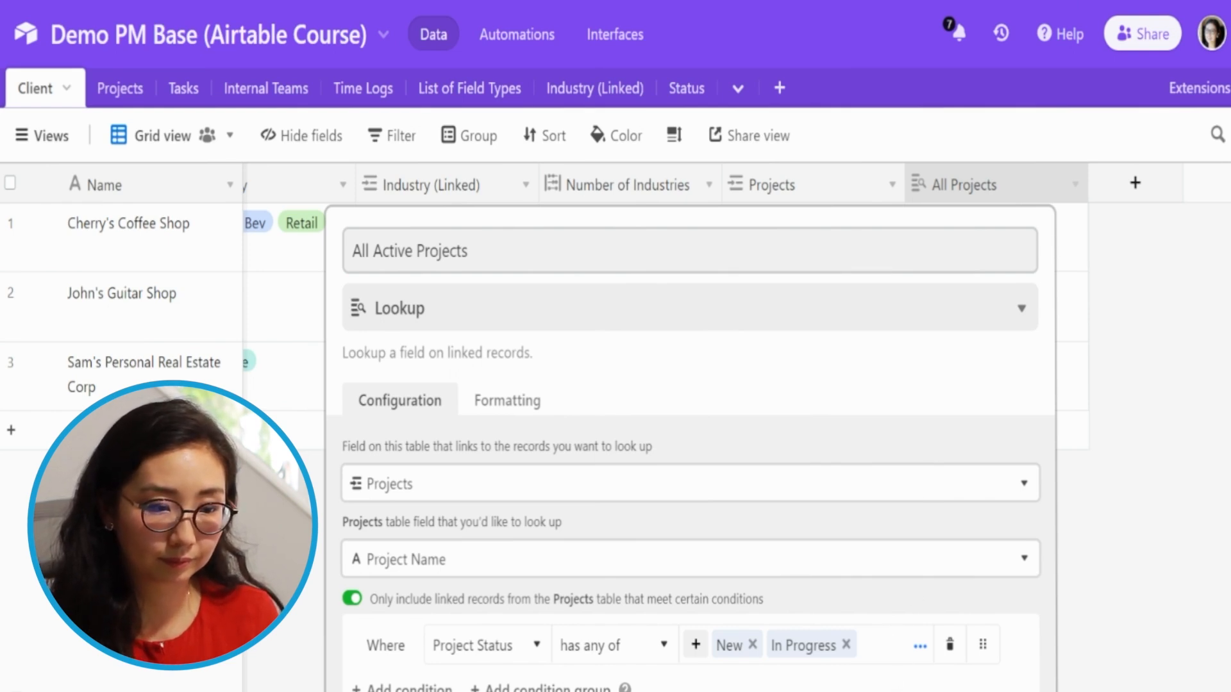
{"action": "left_click", "coordinate": [958, 2]}
{"action": "left_click", "coordinate": [913, 18]}
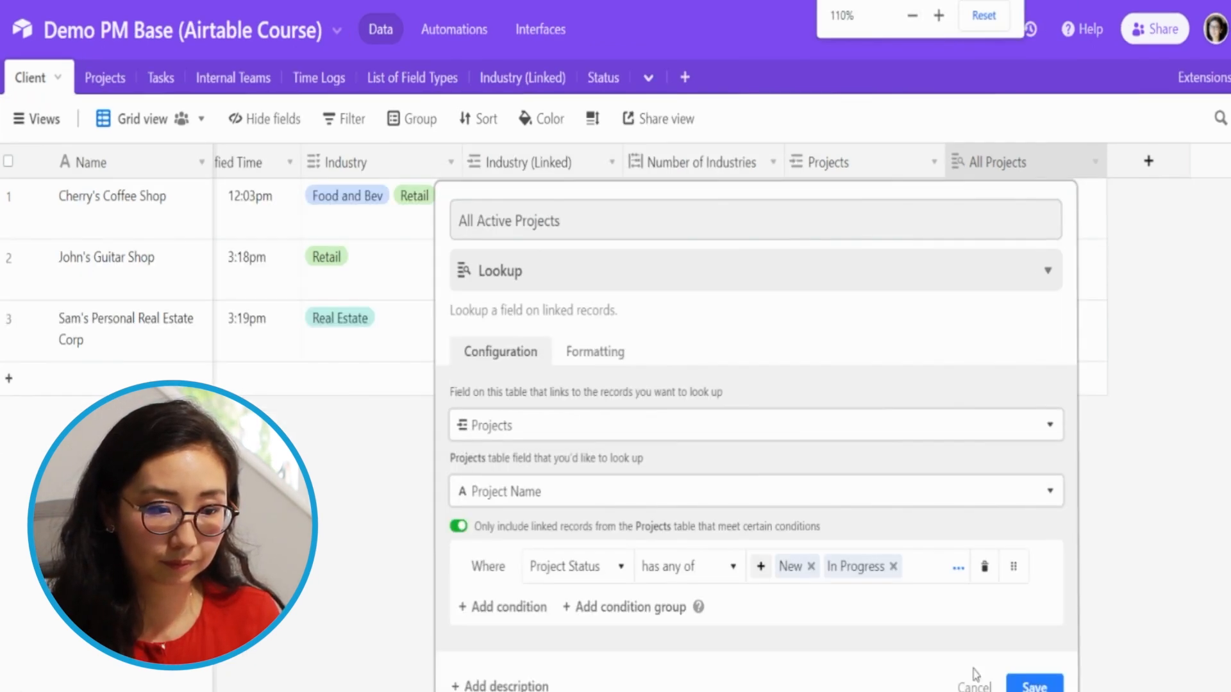
{"action": "left_click", "coordinate": [1033, 685]}
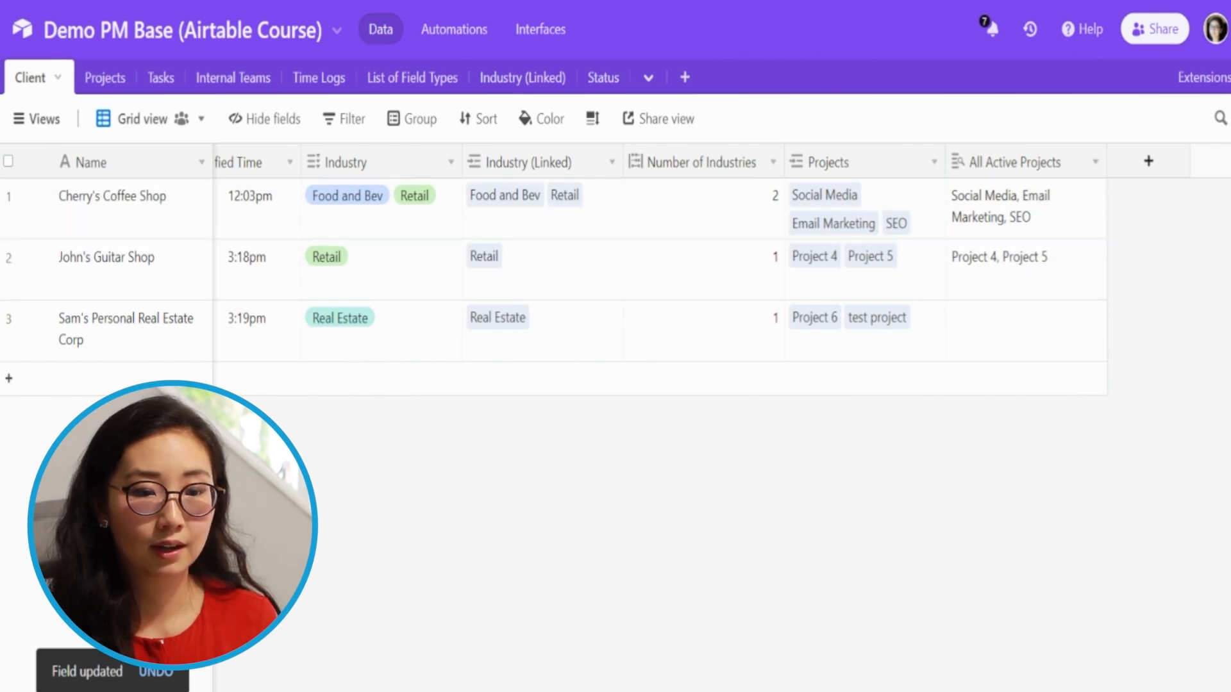
Widen the All Active Projects column and inspect its cell for Sam's Personal Real Estate Corp.
{"action": "left_click_drag", "start_coordinate": [1107, 162], "coordinate": [1159, 165]}
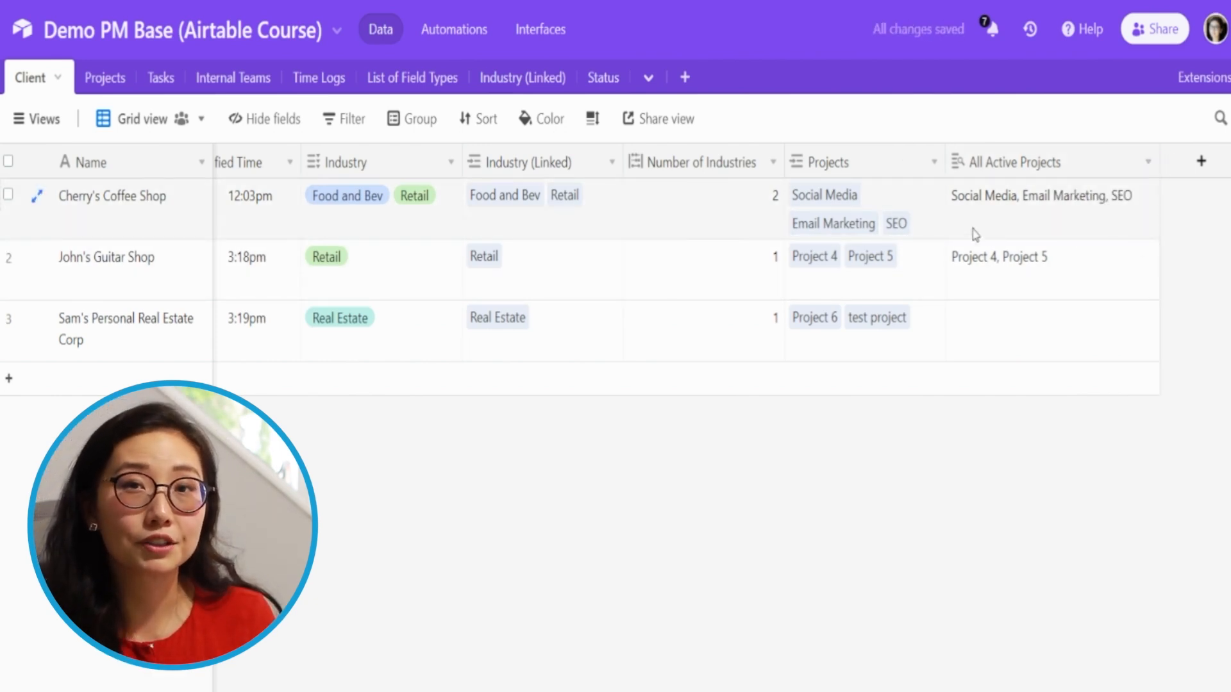
{"action": "left_click", "coordinate": [993, 350]}
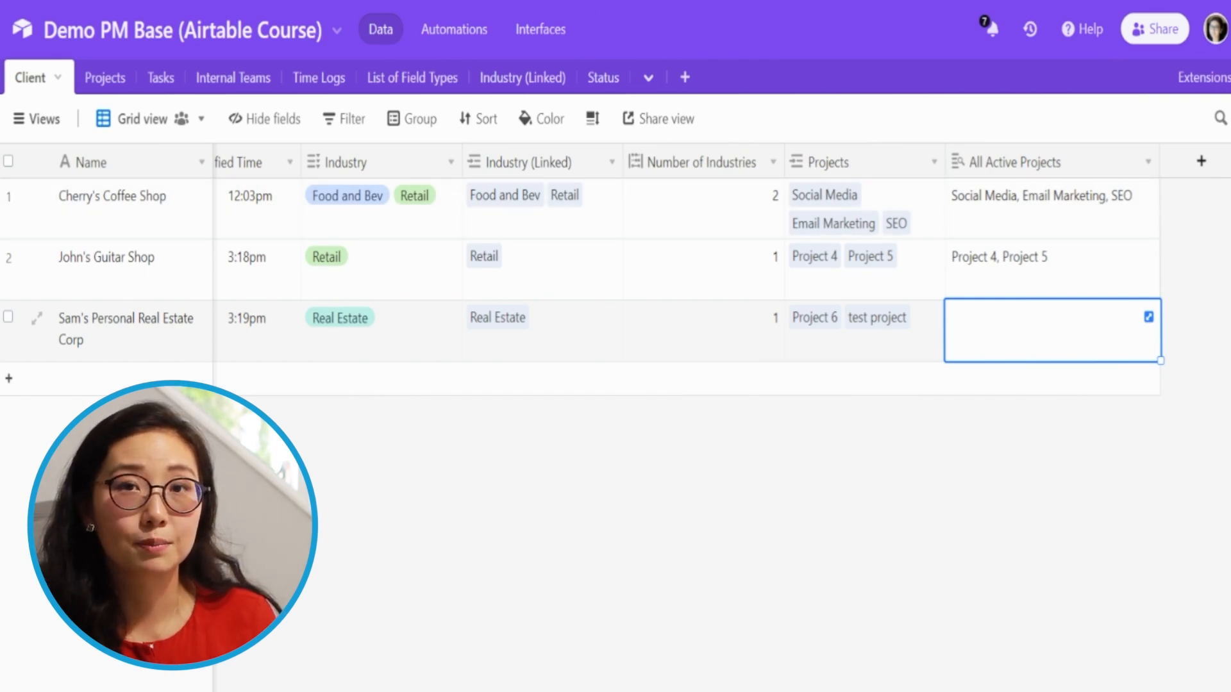
In the Projects table, copy Project 6's Completed status into the Project Status of SEO and Project 5.
{"action": "left_click", "coordinate": [103, 78]}
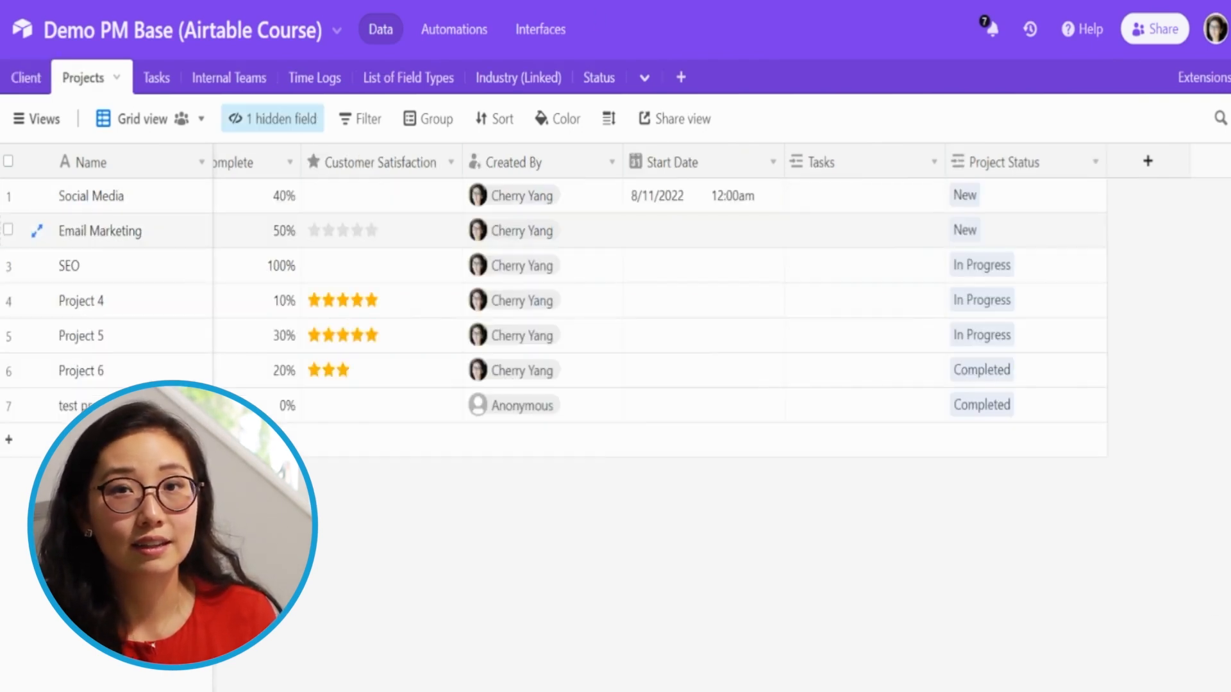
{"action": "left_click", "coordinate": [1052, 375]}
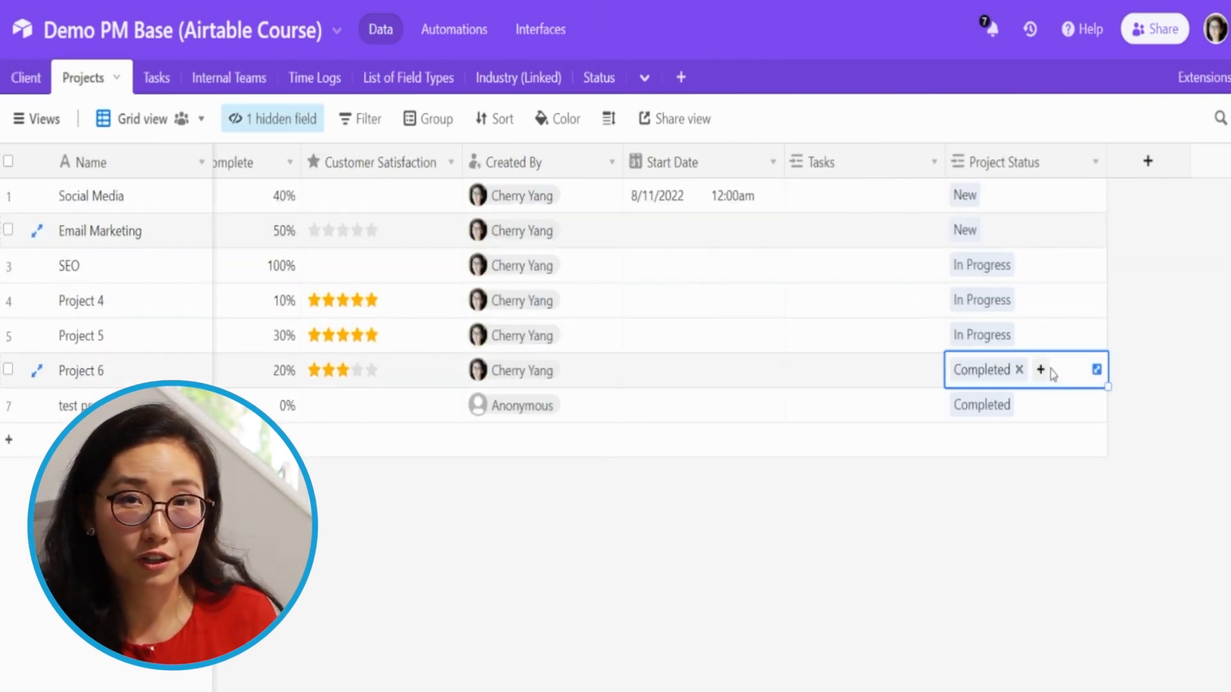
{"action": "key", "text": "ctrl+c"}
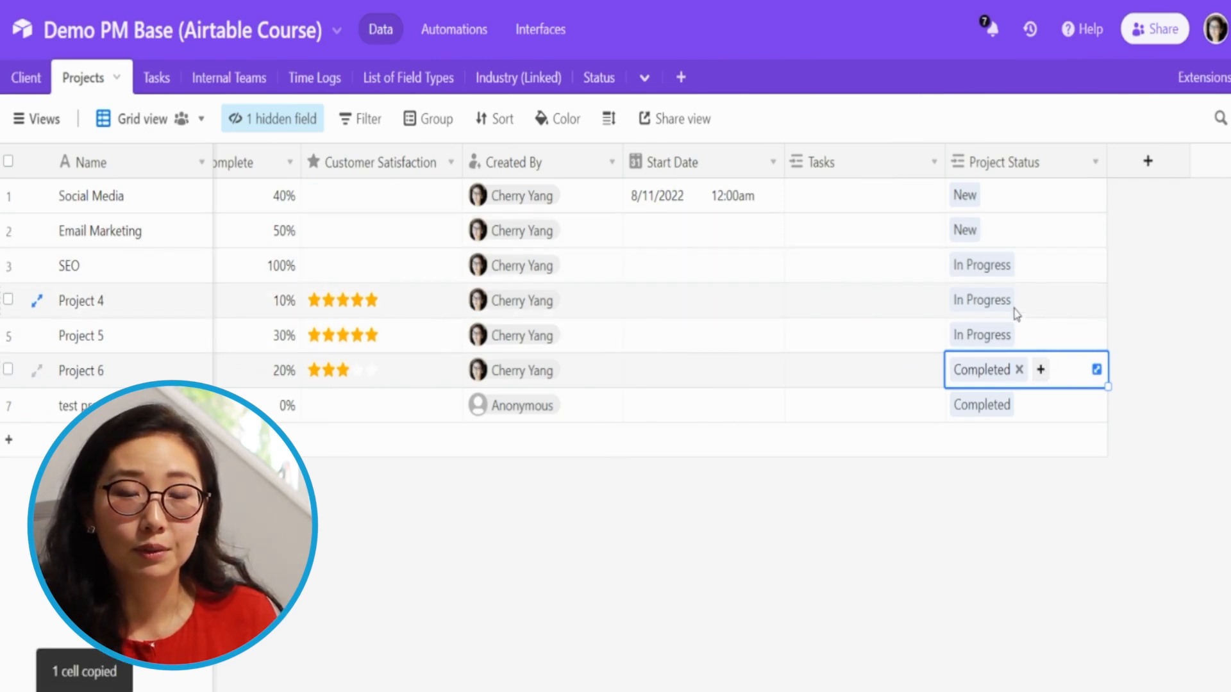
{"action": "left_click", "coordinate": [1031, 273]}
{"action": "key", "text": "ctrl+v"}
{"action": "left_click", "coordinate": [1044, 340]}
{"action": "key", "text": "ctrl+v"}
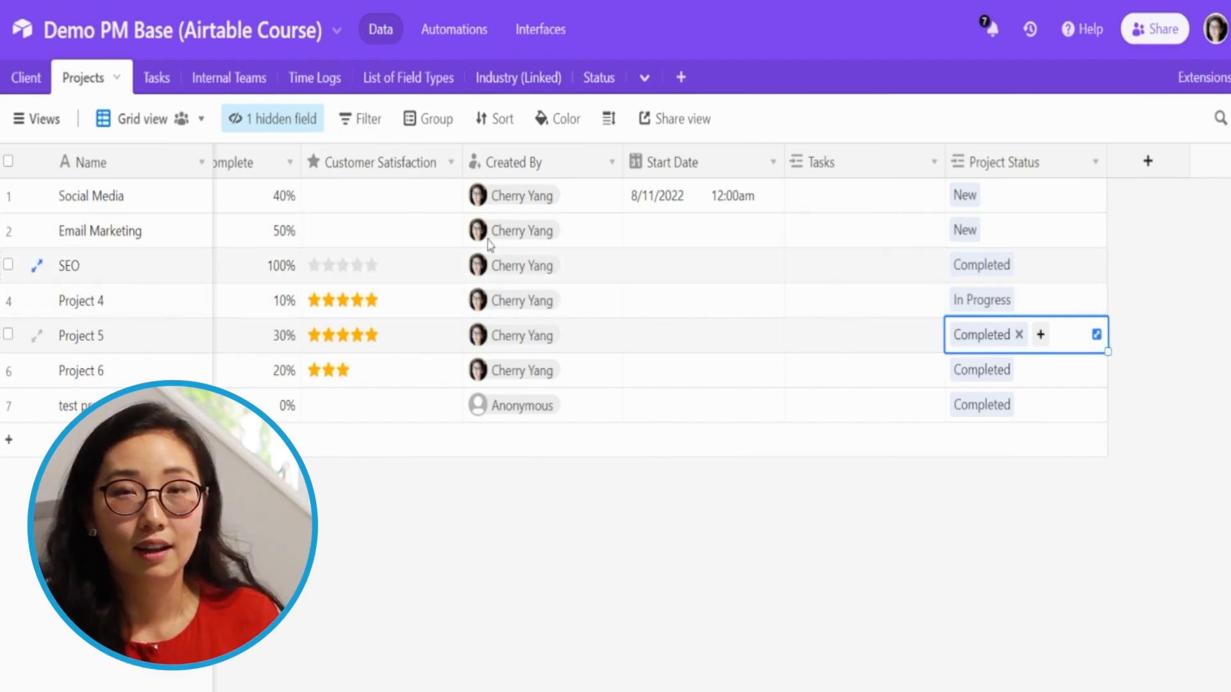
Return to the Client table and check the All Active Projects values for Cherry's Coffee Shop and John's Guitar Shop.
{"action": "left_click", "coordinate": [25, 78]}
{"action": "left_click", "coordinate": [1052, 204]}
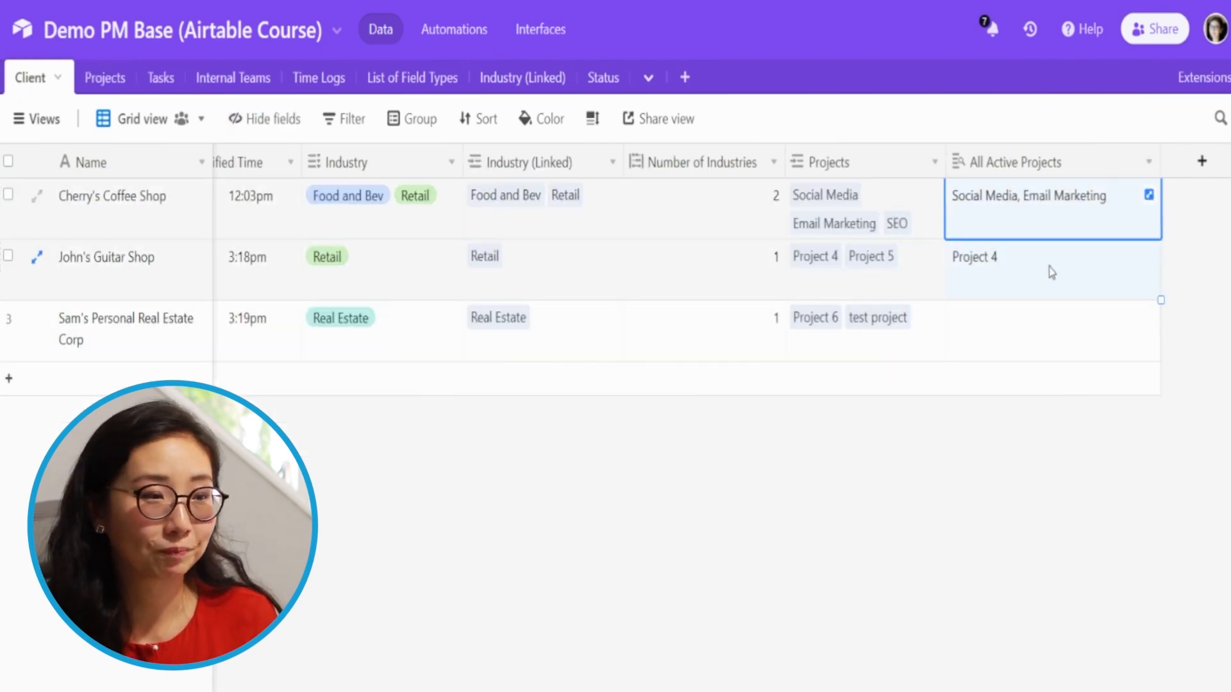